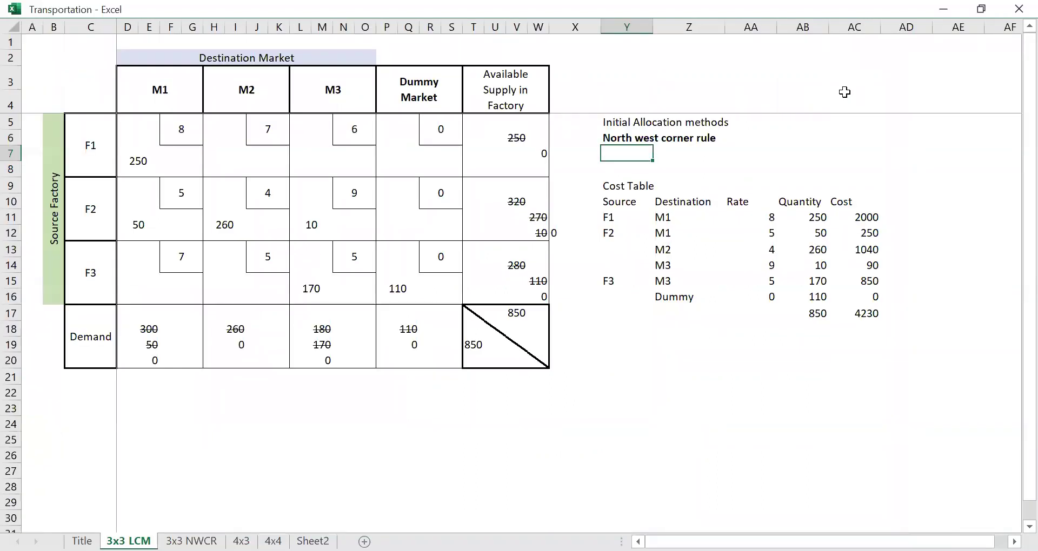
- Remove the strikethrough formatting from the whole allocation, supply and demand range D5:W20
key(Left)
key(Left)
key(Left)
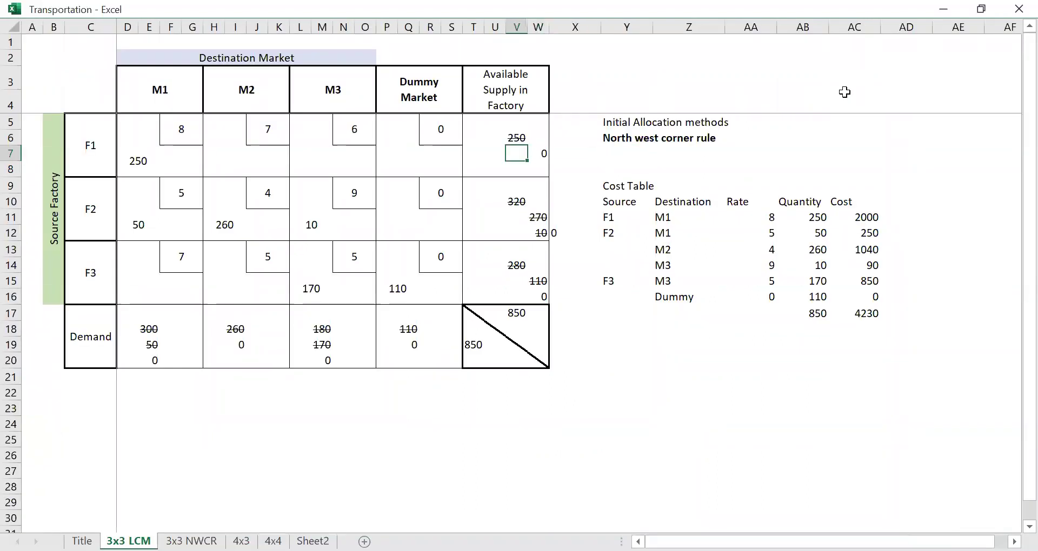
key(Up)
key(Down)
key(Left)
key(Left)
key(Left)
key(Left)
key(Left)
key(Left)
key(Left)
key(Left)
key(Left)
key(Left)
key(Left)
key(Left)
key(Left)
key(Left)
key(Left)
key(Left)
key(Left)
key(Left)
key(Up)
key(Up)
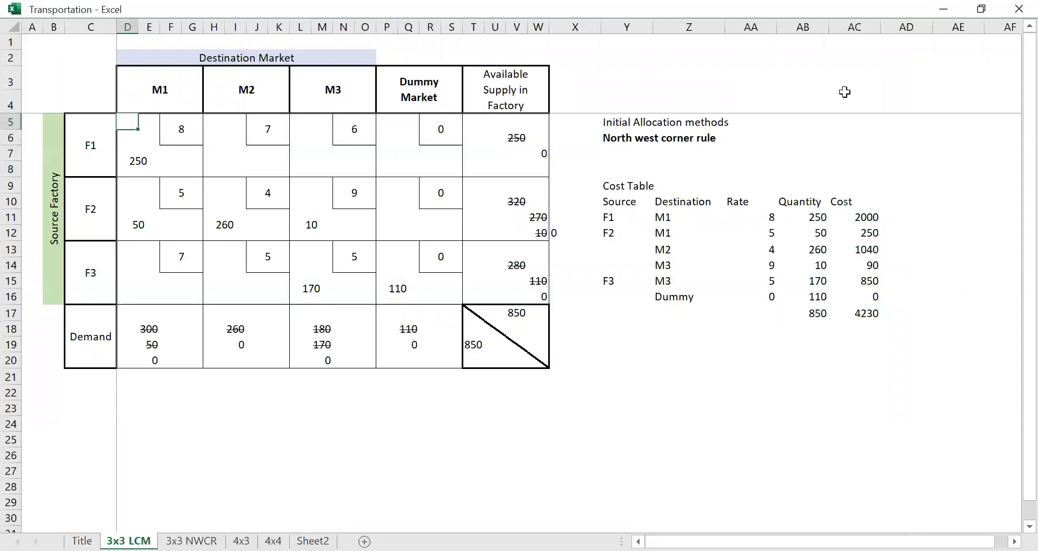
key(shift+Right)
key(shift+Right)
key(shift+Right)
key(shift+Right)
key(shift+Right)
key(shift+Right)
key(shift+Right)
key(shift+Right)
key(shift+Right)
key(shift+Right)
key(shift+Right)
key(shift+Right)
key(shift+Right)
key(shift+Right)
key(shift+Right)
key(shift+Right)
key(shift+Right)
key(shift+Right)
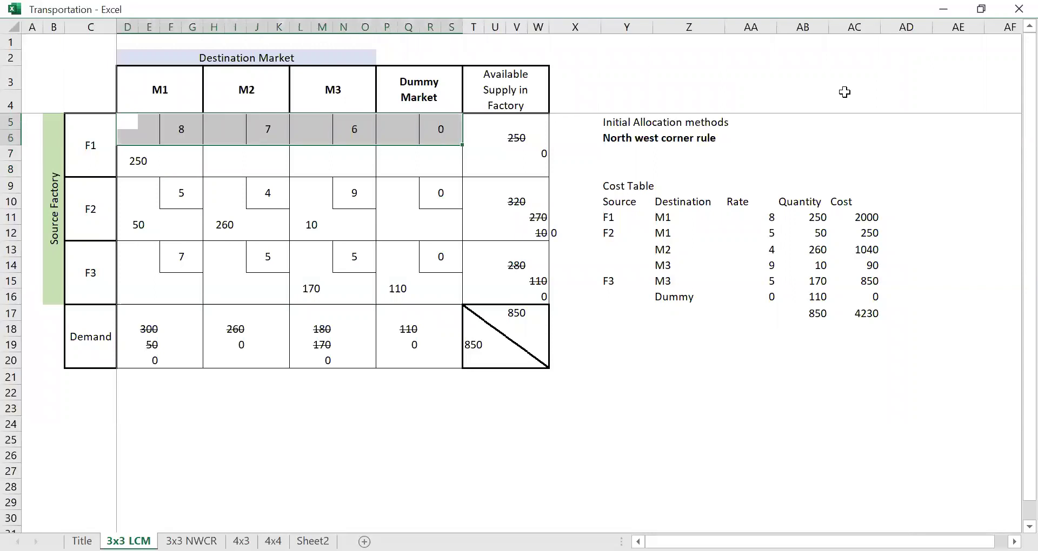
key(shift+Right)
key(shift+Down)
key(shift+Down)
key(shift+Down)
key(shift+Down)
key(shift+Down)
key(shift+Down)
key(shift+Down)
key(shift+Down)
key(shift+Down)
key(shift+Down)
key(shift+Down)
key(shift+Down)
key(shift+Down)
key(shift+Down)
key(shift+Down)
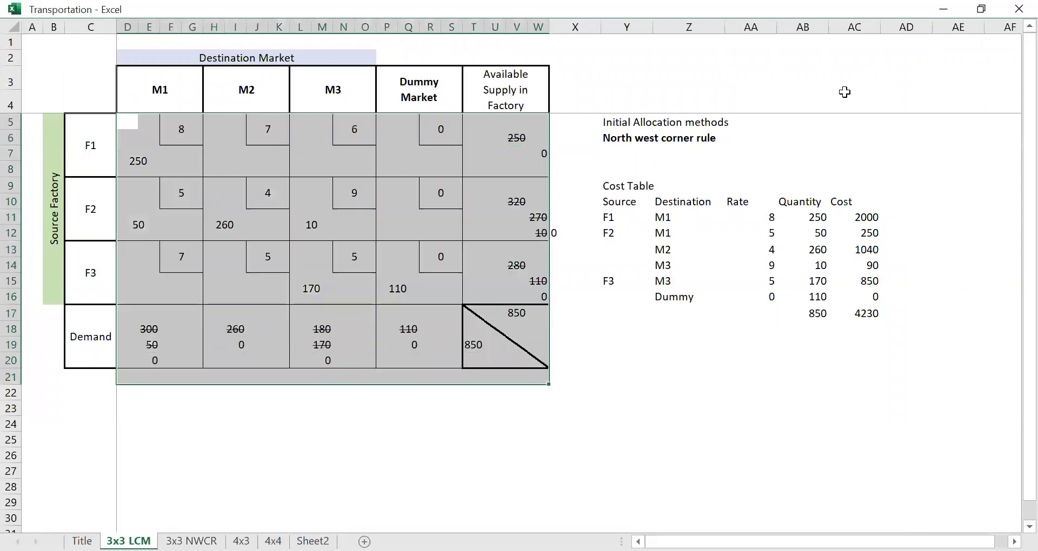
key(shift+Up)
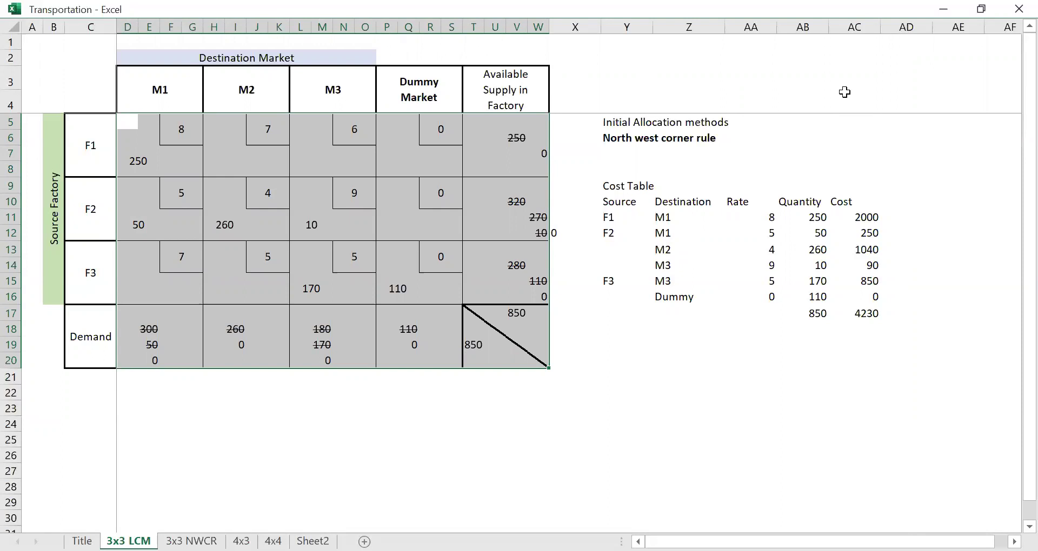
key(ctrl+1)
key(alt+k)
key(alt+k)
key(Return)
- Clear the allocated quantities in the M1 column for factories F1 to F3, keeping the cost rates
key(Down)
key(Up)
key(Down)
key(shift+Down)
key(shift+Down)
key(shift+Down)
key(shift+Down)
key(shift+Down)
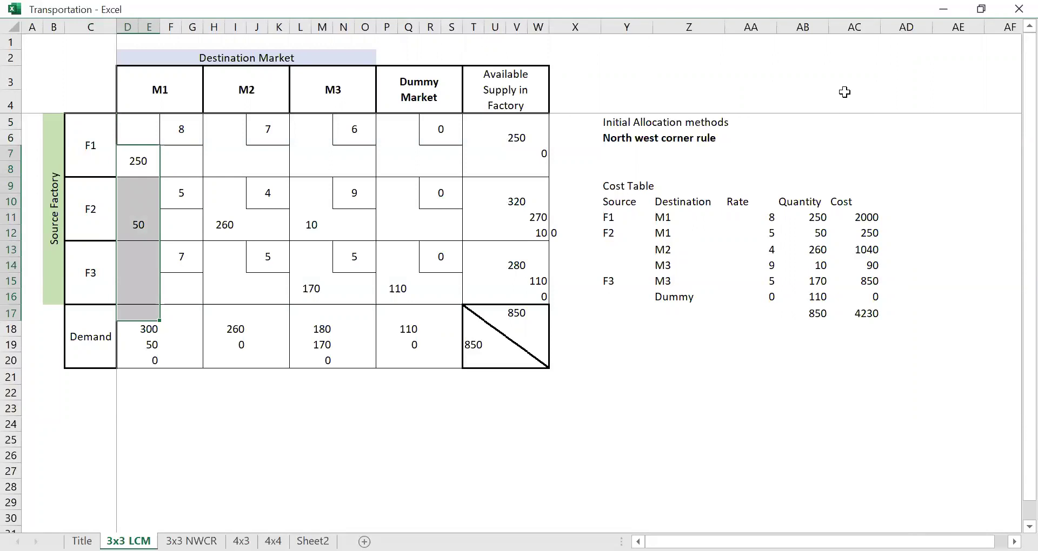
key(shift+Up)
key(Delete)
- Clear the two leftover balances below M1's original demand of 300
key(Down)
key(Down)
key(Down)
key(Down)
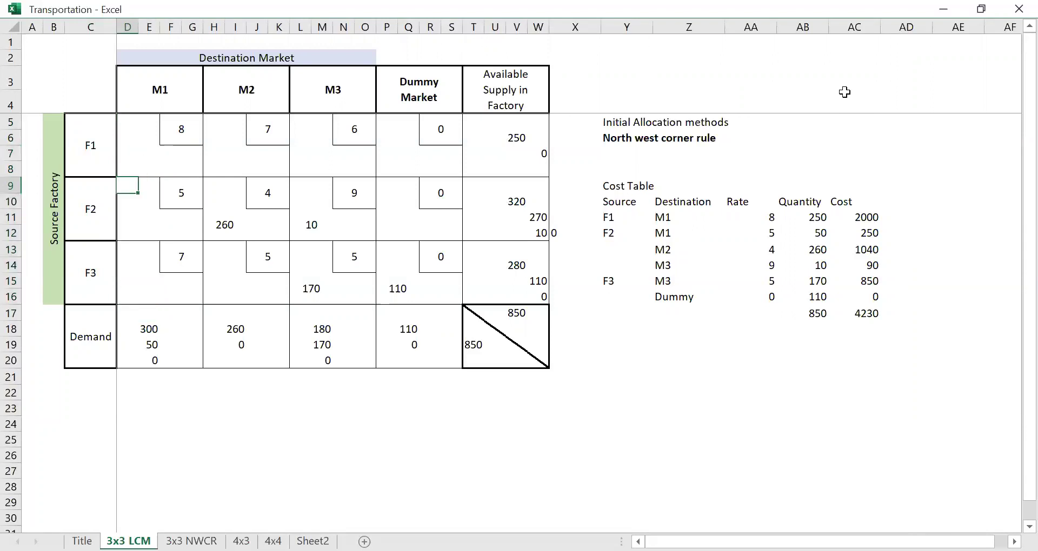
key(Down)
key(Right)
key(shift+Down)
key(Delete)
- Clear the leftover balance below M2's original demand of 260
key(Up)
key(Right)
key(Right)
key(Down)
key(Right)
key(Right)
key(shift+Down)
key(Delete)
- Clear the two leftover balances below M3's original demand of 180
key(Right)
key(Right)
key(Right)
key(Right)
key(shift+Down)
key(Delete)
- Clear the allocated quantities in the M3 column for factories F2 and F3
key(Up)
key(Up)
key(Up)
key(shift+Up)
key(shift+Up)
key(shift+Up)
key(shift+Up)
key(Delete)
- Clear the quantity allocated from factory F2 to market M2
key(Left)
key(Left)
key(Left)
key(Up)
key(Up)
key(Up)
key(Delete)
- Clear the quantity allocated from factory F3 to the Dummy Market
key(Right)
key(Right)
key(Right)
key(Down)
key(Down)
key(Right)
key(Delete)
- Clear all leftover supply balances beside the original factory supplies in W6:X16
key(Right)
key(Right)
key(Right)
key(Right)
key(Right)
key(Right)
key(Right)
key(Left)
key(shift+Up)
key(shift+Up)
key(shift+Up)
key(shift+Up)
key(shift+Up)
key(shift+Up)
key(shift+Up)
key(shift+Up)
key(shift+Up)
key(shift+Up)
key(shift+Right)
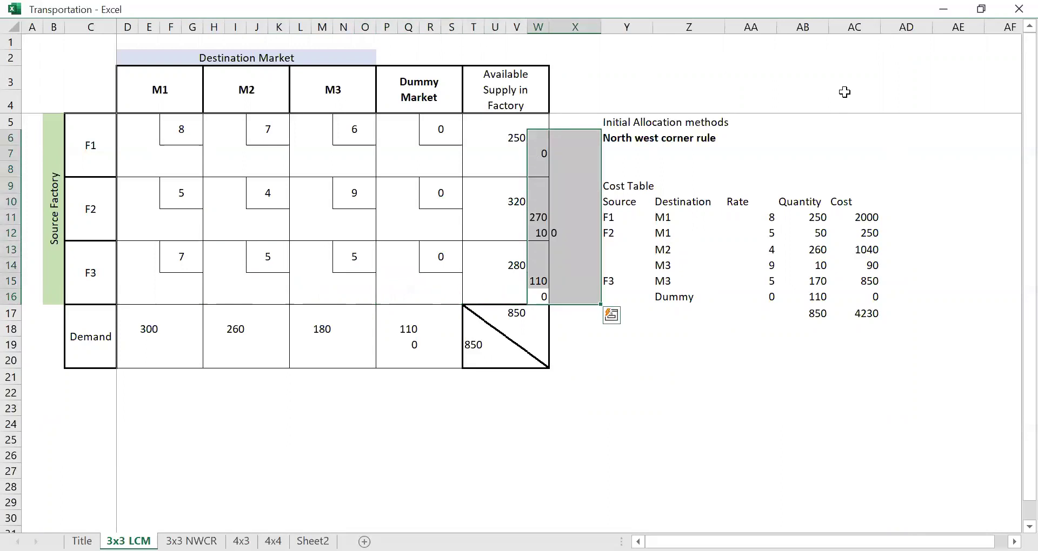
key(Delete)
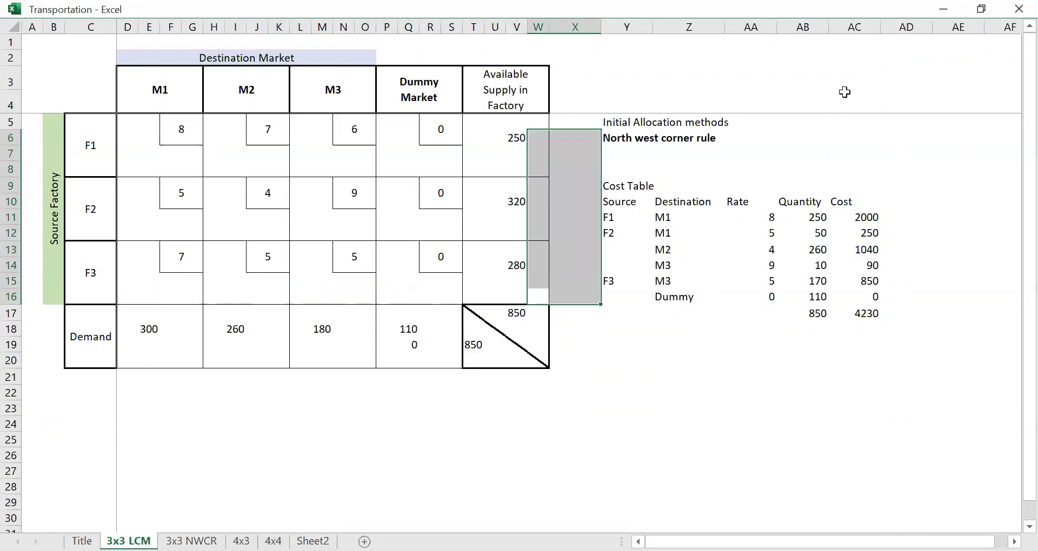
- Clear the leftover demand balance below the Dummy Market demand in Q19
key(Left)
key(Left)
key(Left)
key(Left)
key(Left)
key(Left)
key(Left)
key(Left)
key(Left)
key(Left)
key(Up)
key(Up)
key(Up)
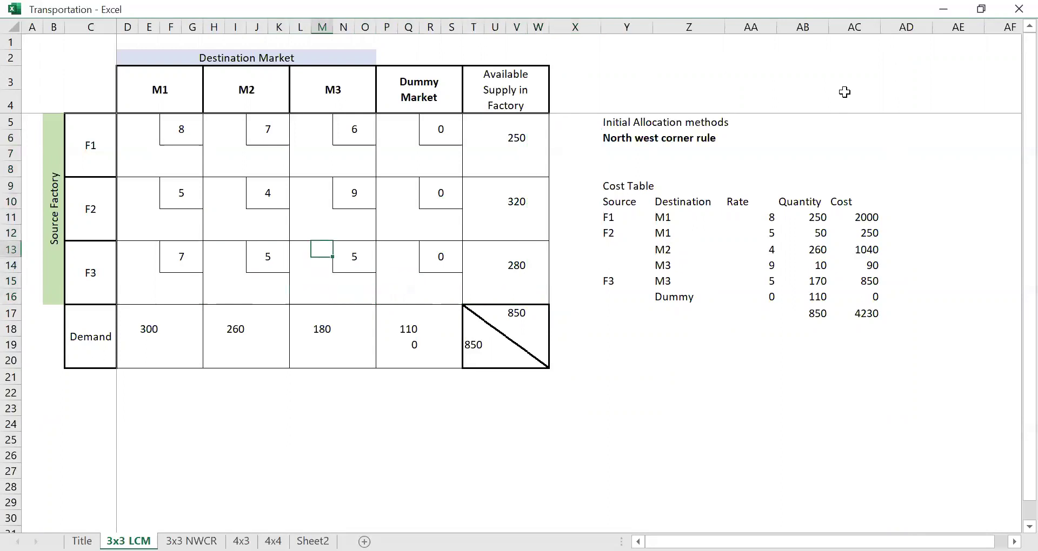
key(Down)
key(Down)
key(Down)
key(Down)
key(Down)
key(Down)
key(Right)
key(Right)
key(Right)
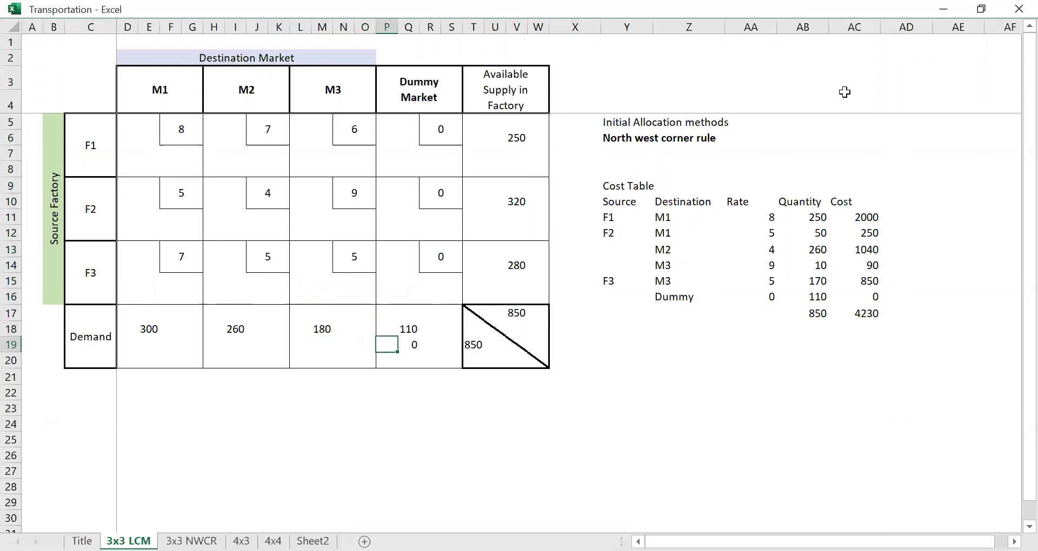
key(Right)
key(Delete)
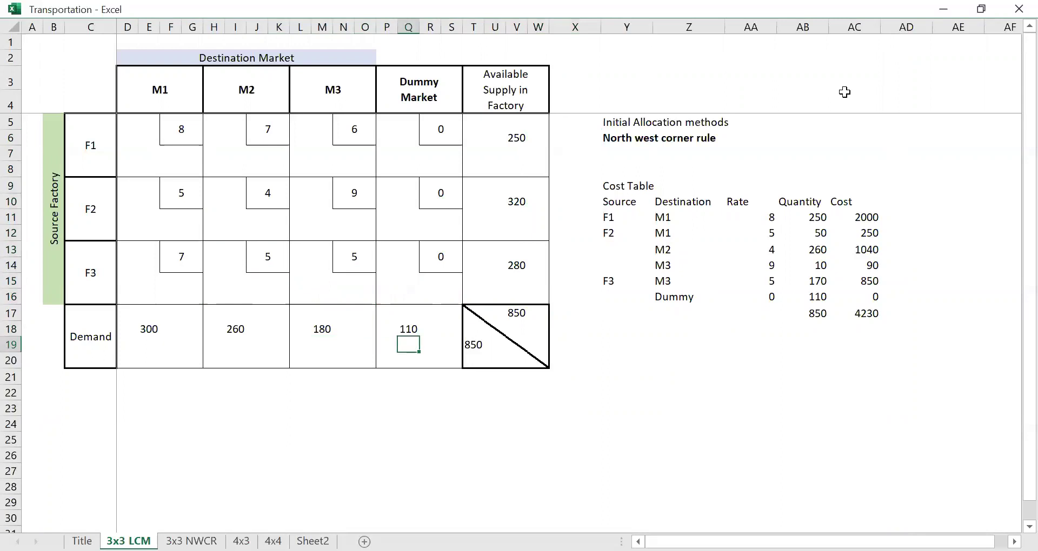
- Clear the source, destination, rate and quantity entries in Y11:AB15 of the cost table
key(Up)
key(Up)
key(Up)
key(Up)
key(Up)
key(Right)
key(Right)
key(Right)
key(Right)
key(Right)
key(Right)
key(Right)
key(Right)
key(Right)
key(Right)
key(Left)
key(Left)
key(Left)
key(Left)
key(Left)
key(Left)
key(Left)
key(Left)
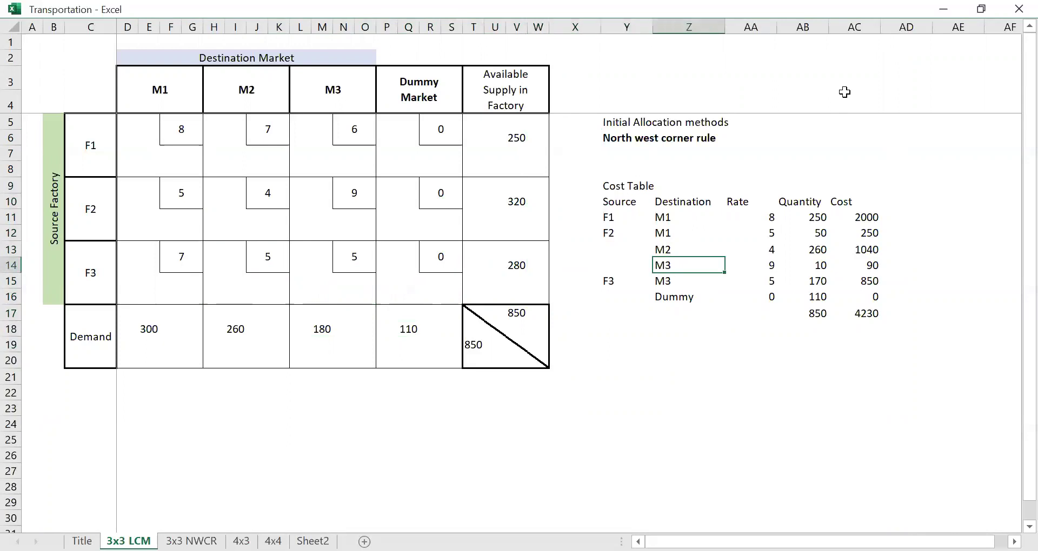
key(Up)
key(Up)
key(Right)
key(Right)
key(Right)
key(Right)
key(Right)
key(Right)
key(Right)
key(Left)
key(Up)
key(shift+Down)
key(shift+Down)
key(shift+Down)
key(shift+Down)
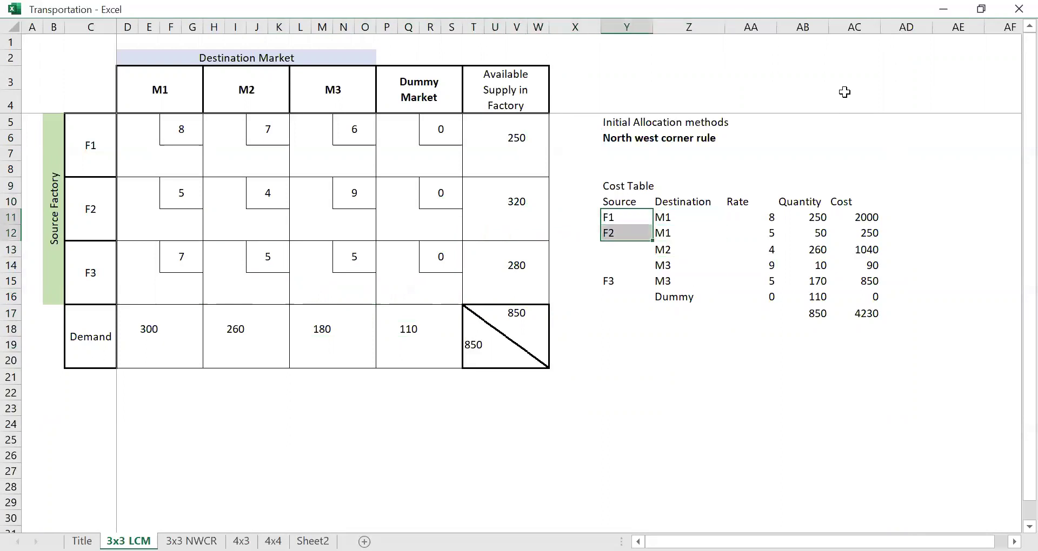
key(shift+Right)
key(shift+Right)
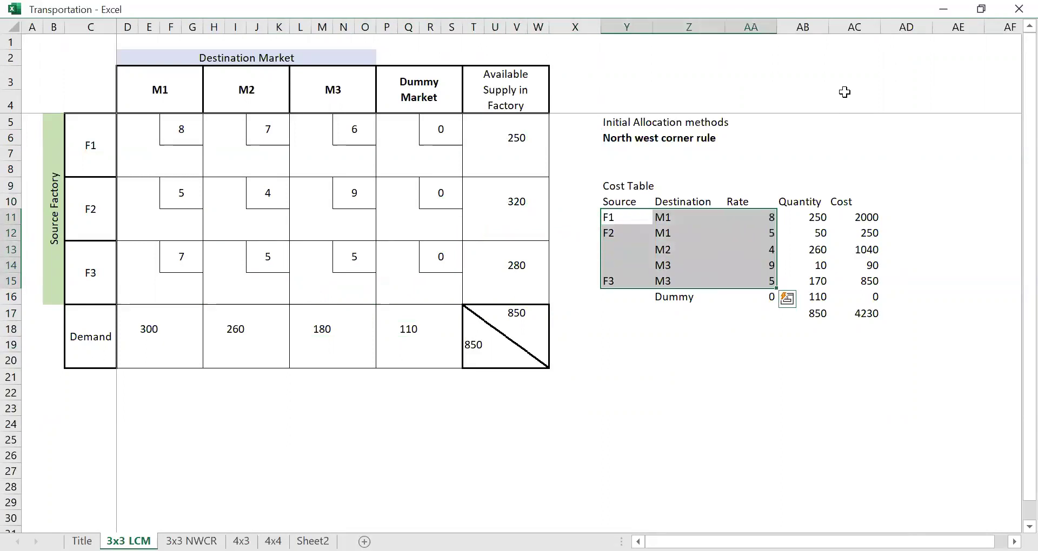
key(shift+Right)
key(Delete)
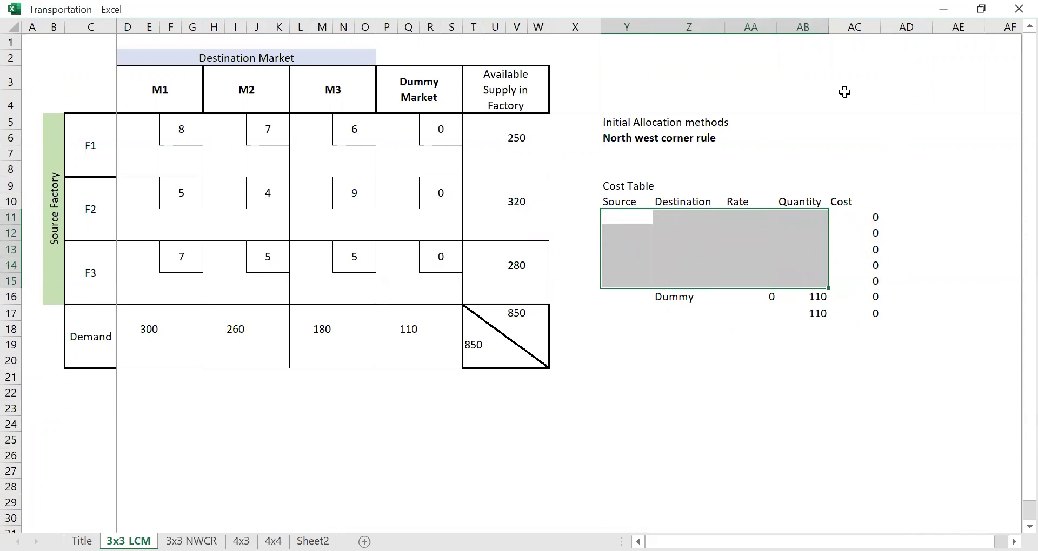
- Clear the rate and quantity in the Dummy row of the cost table
key(Down)
key(Down)
key(Down)
key(Down)
key(Down)
key(Right)
key(Right)
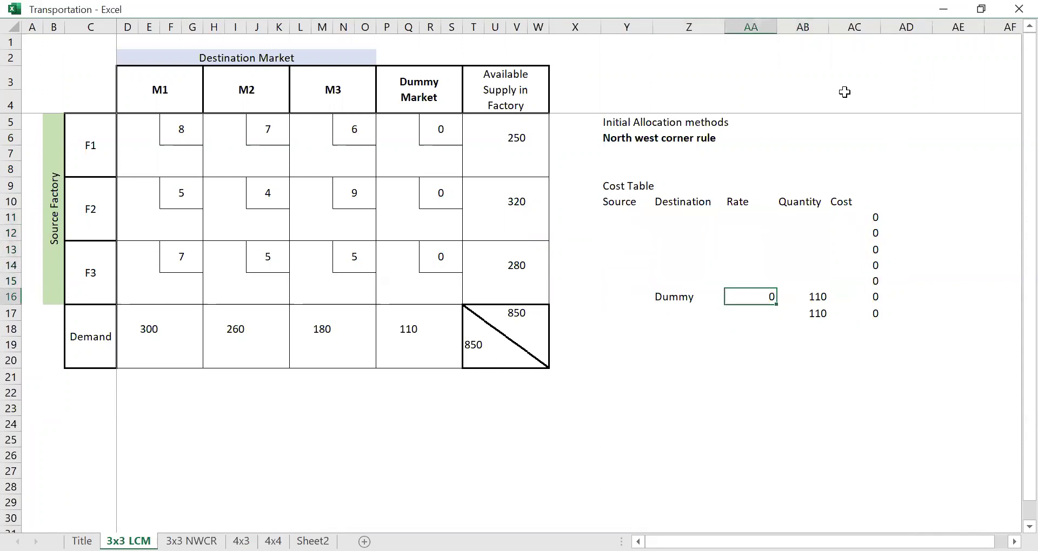
key(Delete)
key(Right)
key(Delete)
- Allocate 110 units from factory F1 to the Dummy Market in the cell beneath its zero rate
key(Left)
key(Left)
key(Left)
key(Left)
key(Left)
key(Left)
key(Left)
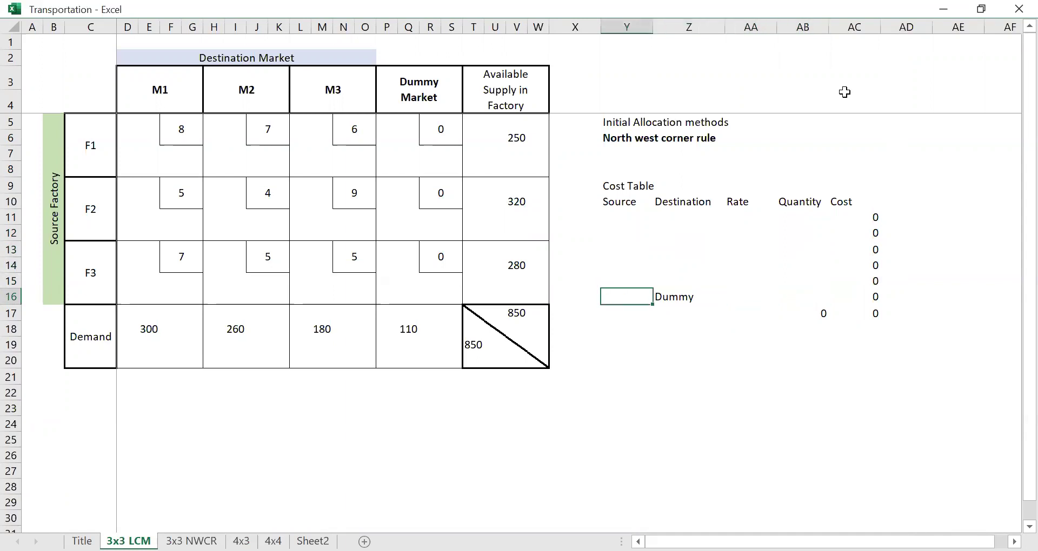
key(Left)
key(Left)
key(Left)
key(Left)
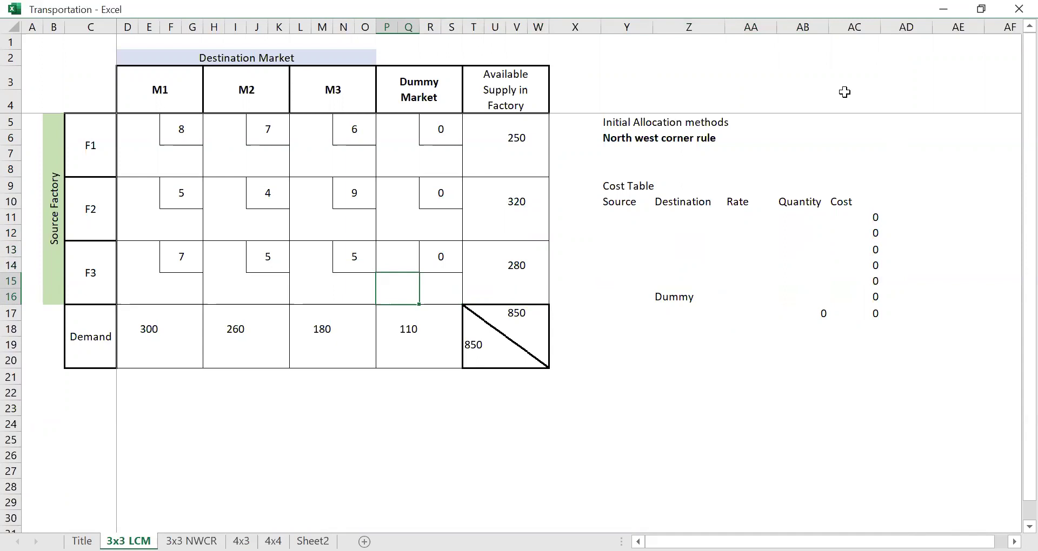
key(Up)
key(Right)
key(Up)
key(Up)
key(Up)
key(Up)
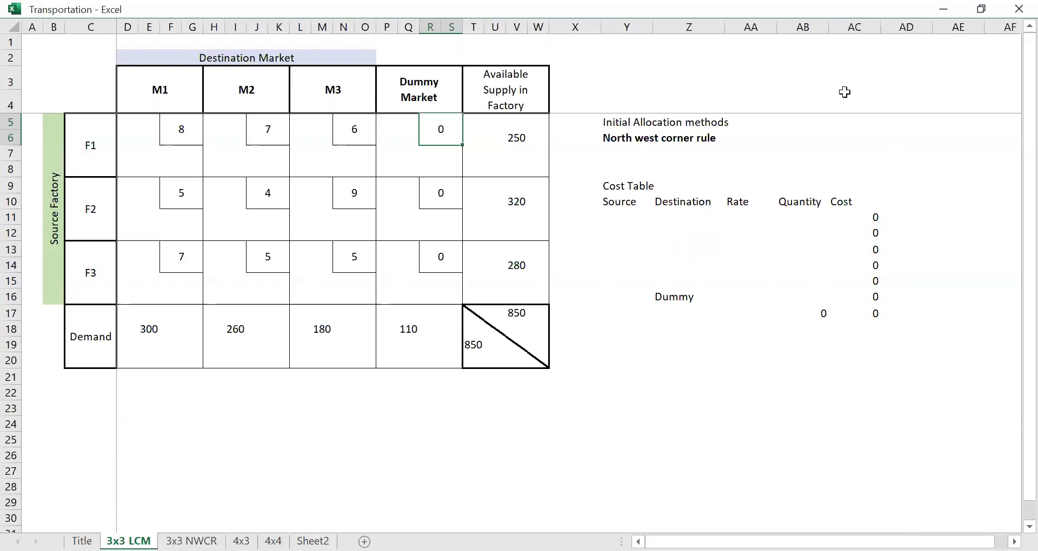
key(Down)
key(Left)
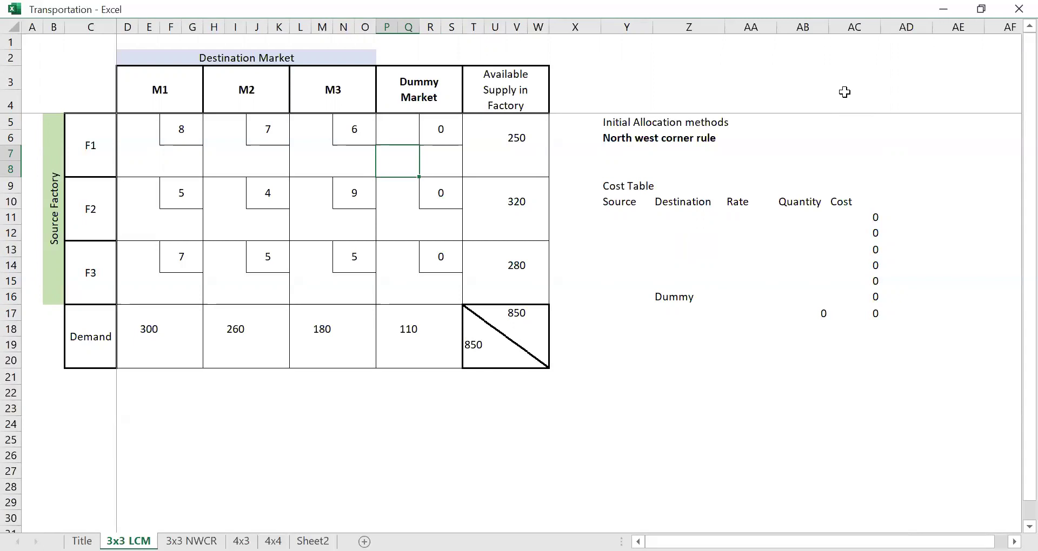
text(110)
key(Right)
- Apply strikethrough to factory F1's original supply in V6
key(Right)
key(Right)
key(Up)
key(Right)
key(Right)
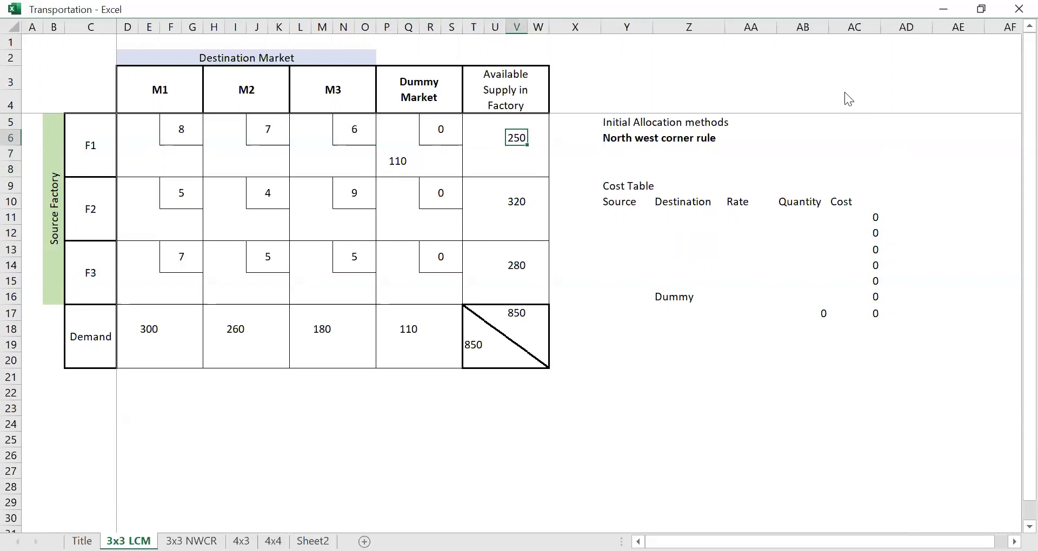
key(ctrl+shift+f)
key(alt+k)
key(Return)
- Enter 130 in W7 as factory F1's remaining supply
key(Down)
key(Right)
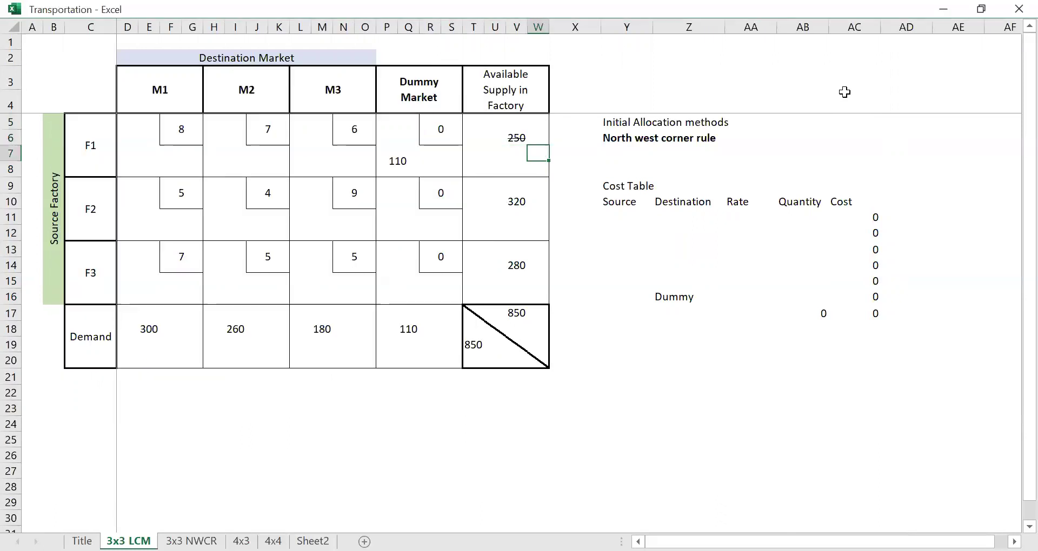
text(130)
key(Return)
- Apply strikethrough to the Dummy Market's original demand in Q18
key(Up)
key(Down)
key(Down)
key(Down)
key(Down)
key(Down)
key(Down)
key(Down)
key(Down)
key(Down)
key(Left)
key(Left)
key(Left)
key(Down)
key(Down)
key(Left)
key(Left)
key(Left)
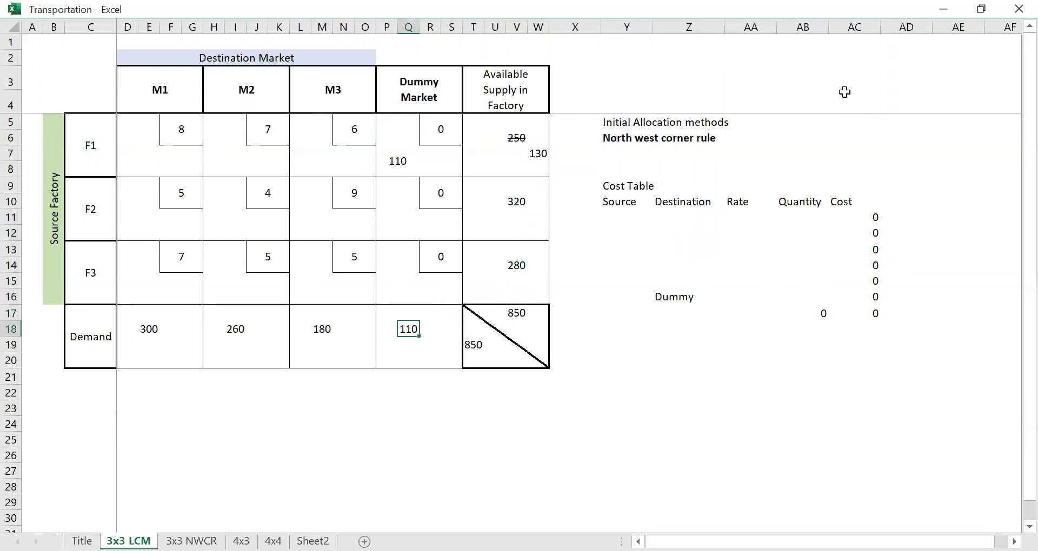
key(ctrl+1)
key(alt+k)
key(Return)
- Enter 0 in Q19 as the Dummy Market's remaining demand
key(Return)
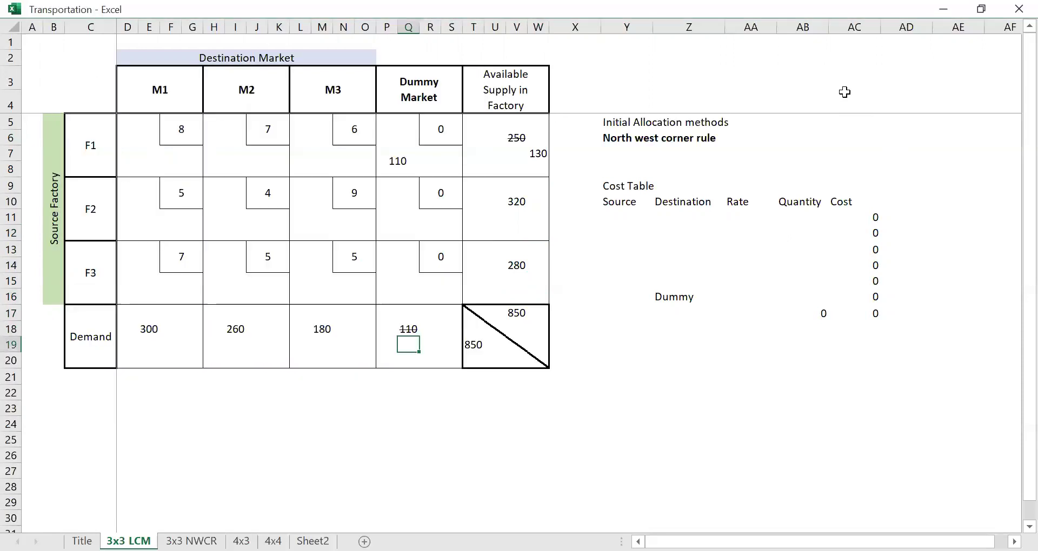
text(0)
key(Return)
key(Up)
key(Up)
key(Up)
key(Up)
key(Up)
key(Up)
key(Up)
key(Up)
key(Up)
key(Up)
key(Up)
key(Up)
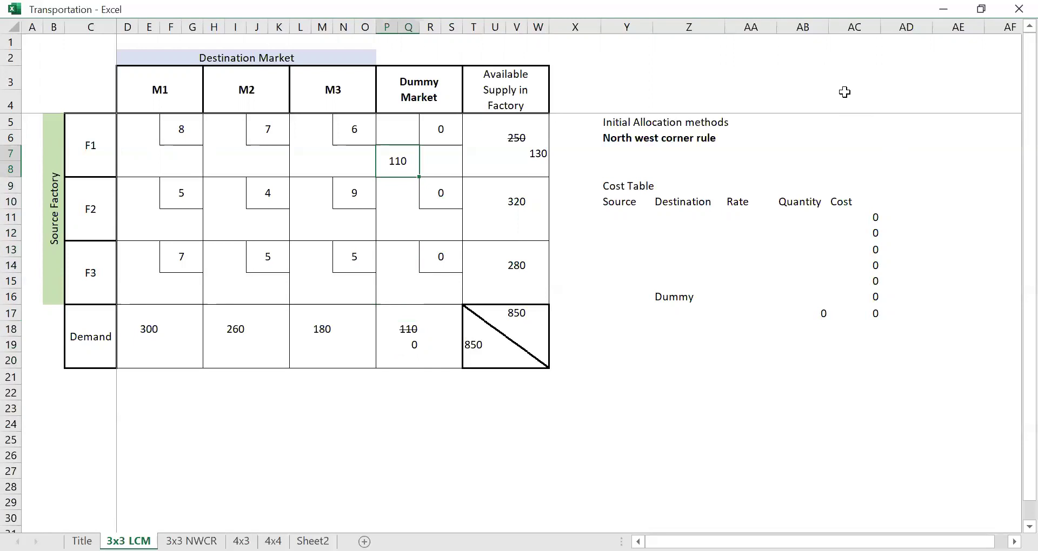
key(Up)
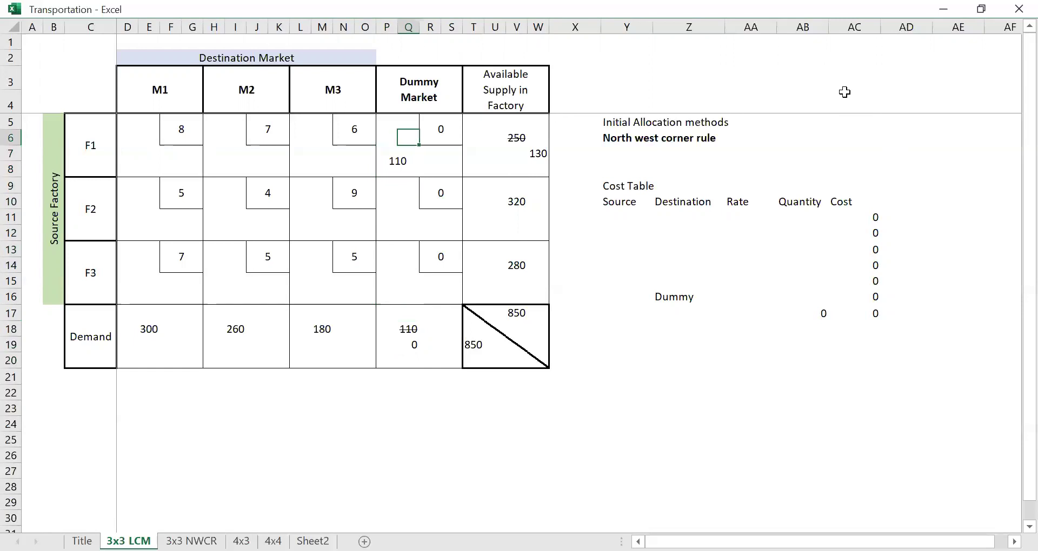
key(Up)
key(Up)
key(Down)
key(Down)
key(Down)
key(Down)
key(Down)
key(Down)
key(Down)
key(Down)
key(Down)
key(Down)
key(Down)
key(Down)
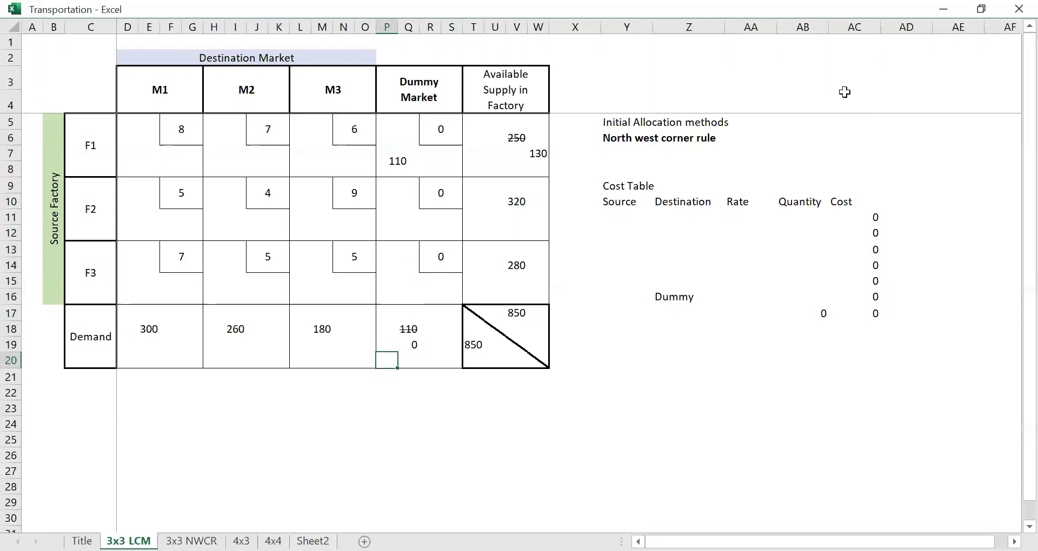
- Fill the Dummy Market column from its header down to the demand row (P3:S20) with light gray
key(shift+Right)
key(shift+Right)
key(shift+Right)
key(shift+Up)
key(shift+Up)
key(shift+Up)
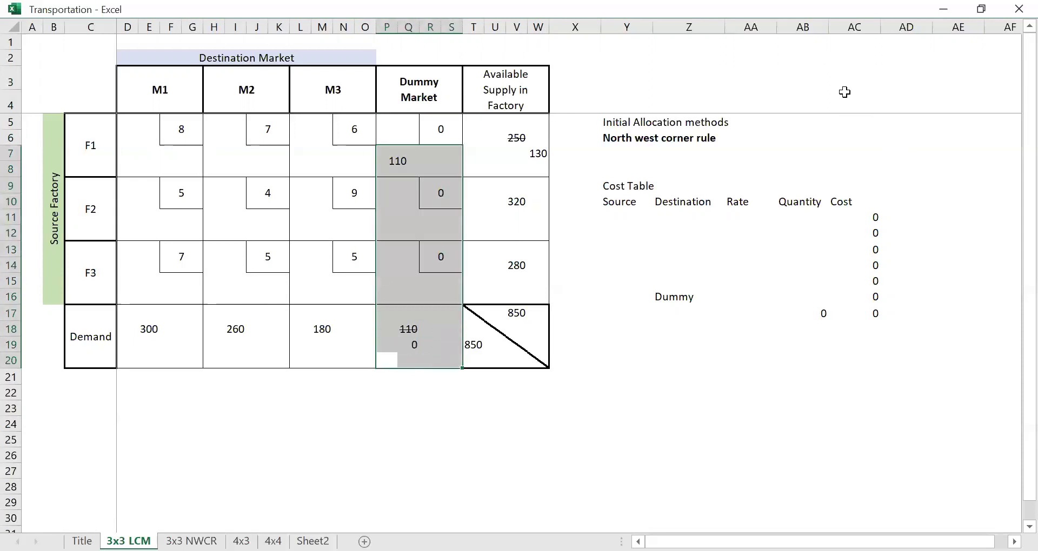
key(shift+Up)
key(shift+Up)
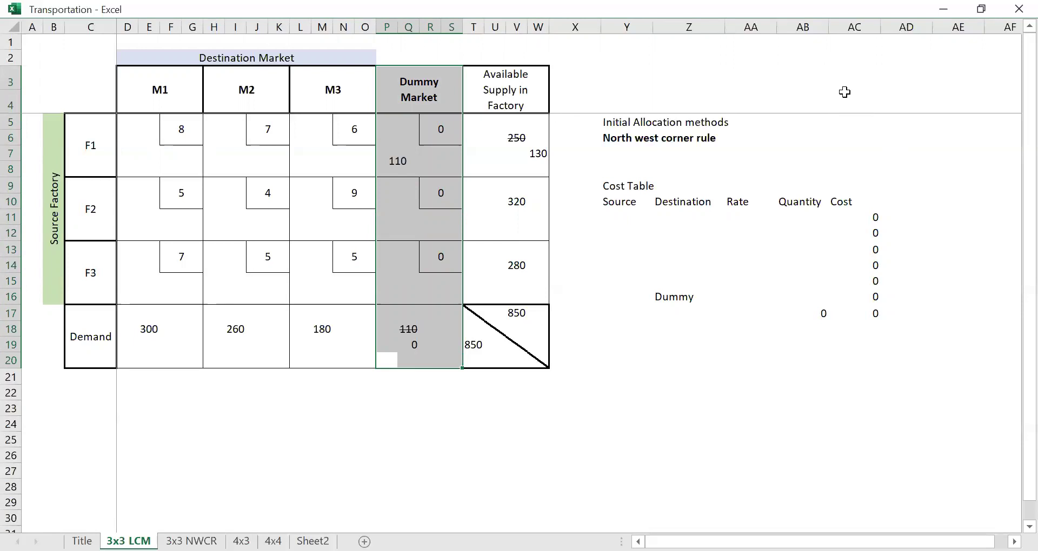
key(ctrl+1)
key(ctrl+Tab)
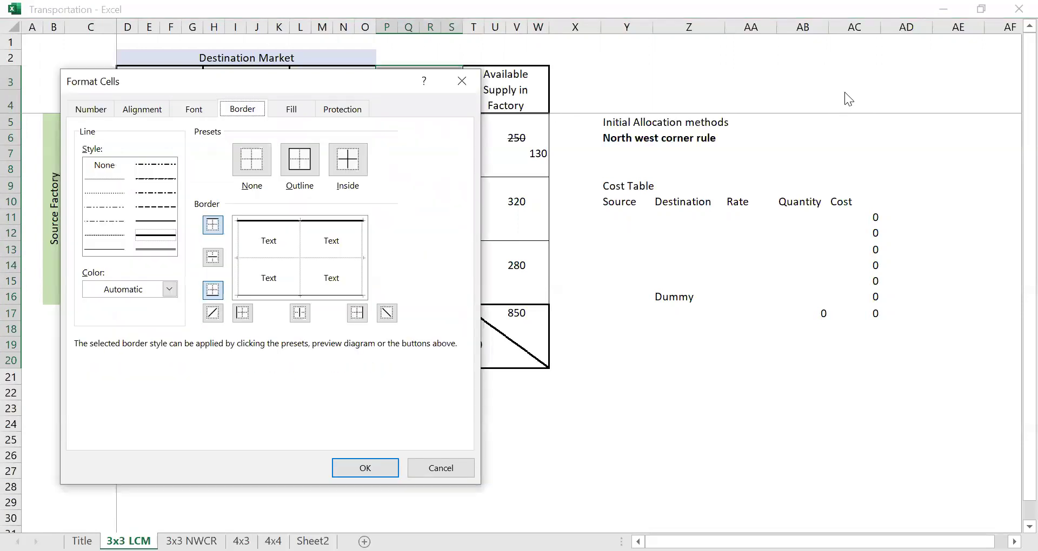
key(ctrl+Tab)
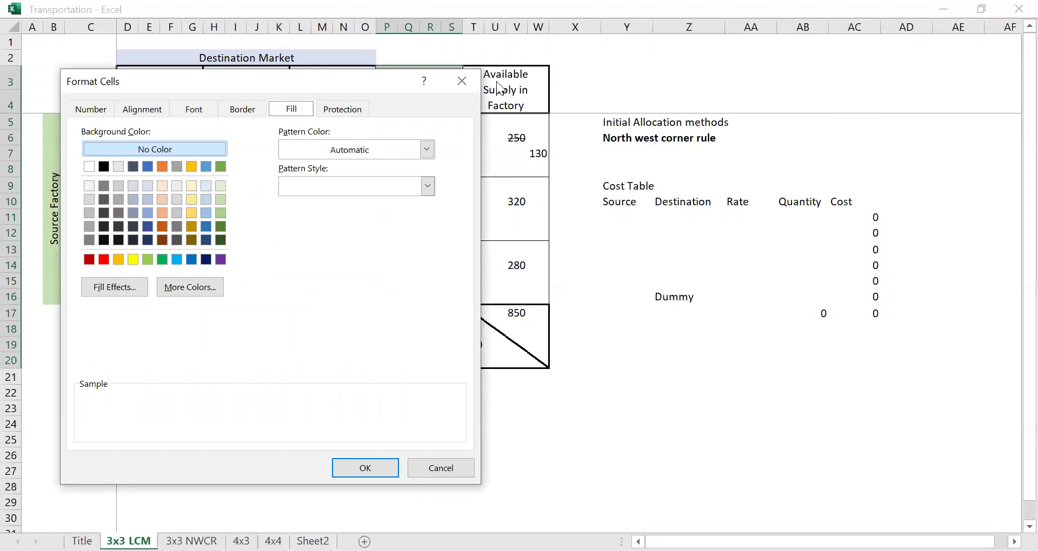
click(149, 187)
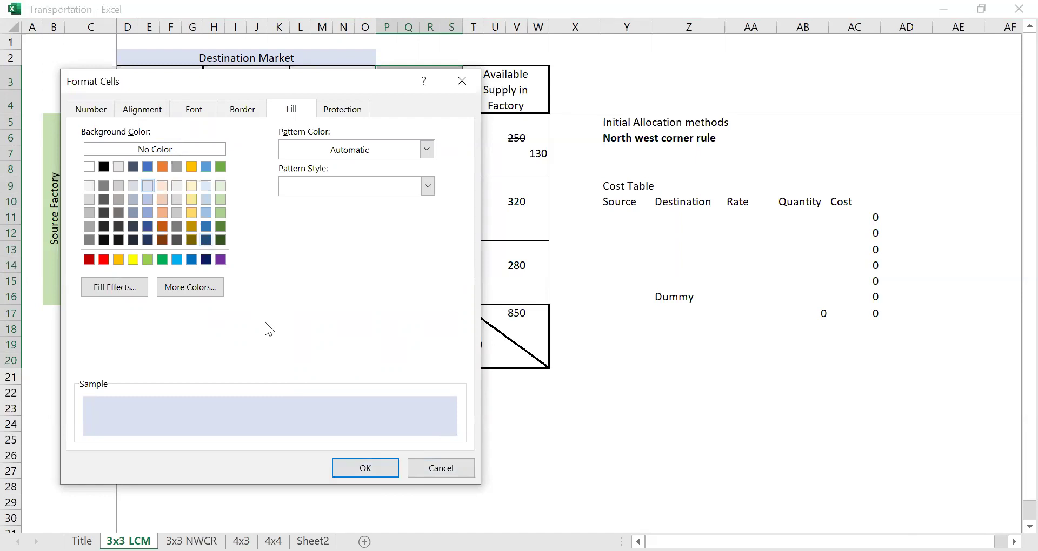
click(89, 198)
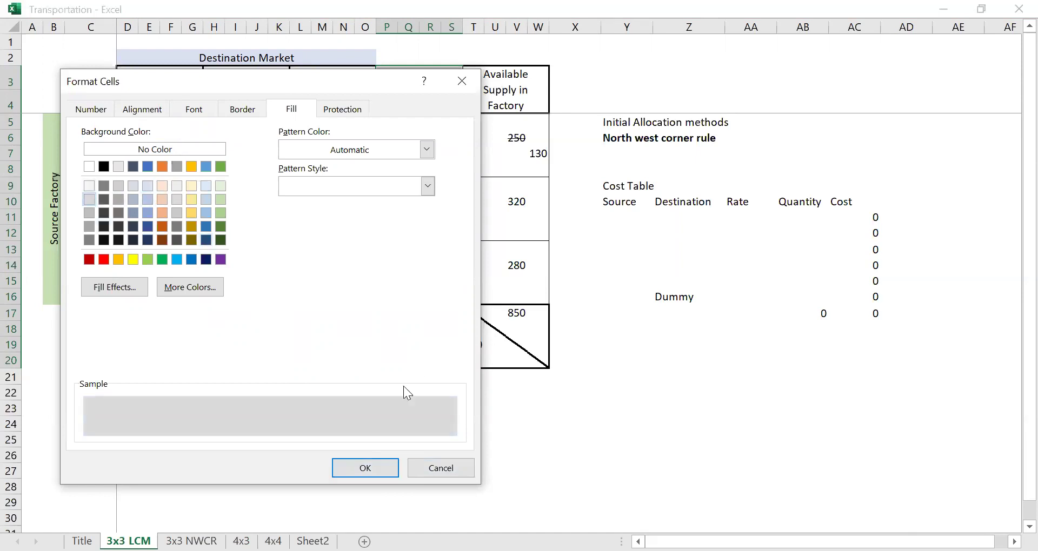
click(342, 471)
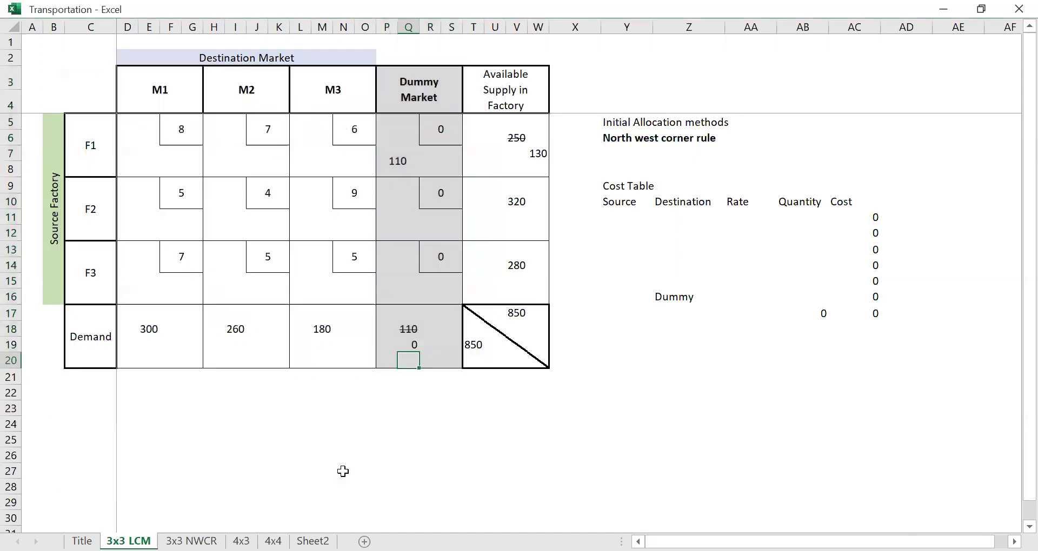
- Review the Dummy Market's original and remaining demand in Q18 and Q19
key(Down)
key(Down)
key(Down)
key(Up)
key(Up)
key(Up)
key(Up)
key(Down)
key(Up)
key(Up)
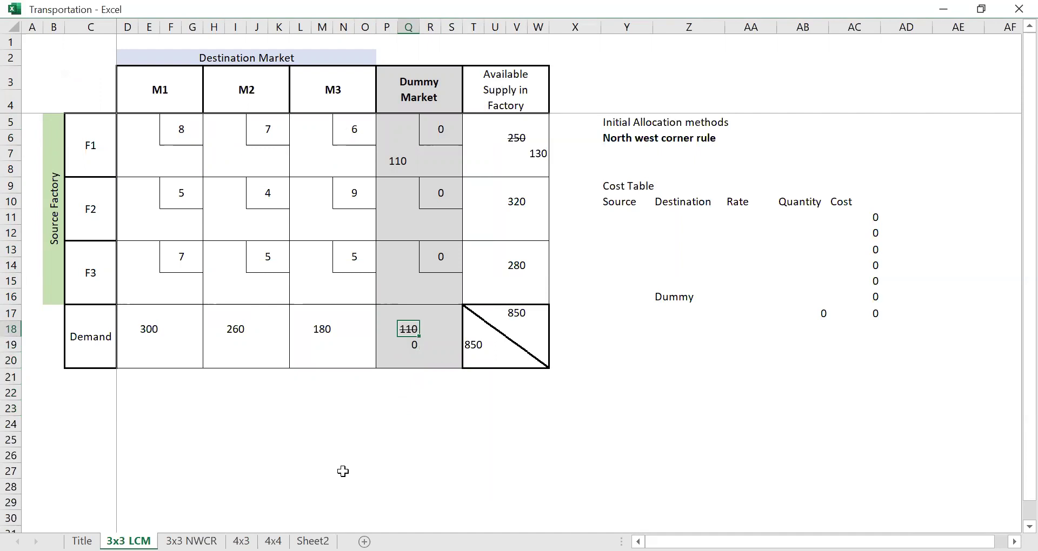
key(shift+Down)
key(Down)
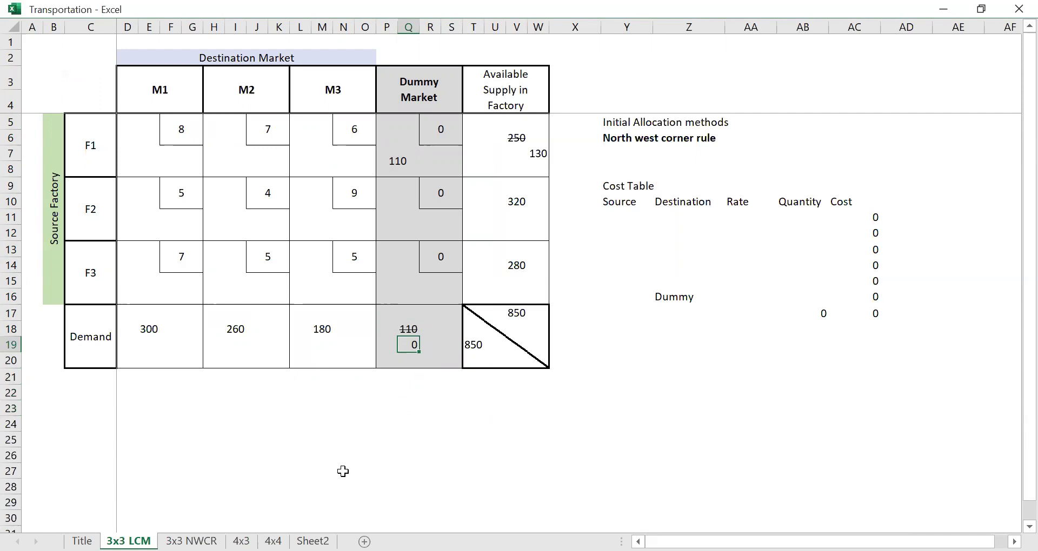
- Examine the unit costs in the unshaded columns for the lowest one, ending at the F2–M2 cost in J9
key(Left)
key(Up)
key(Up)
key(Up)
key(Up)
key(Left)
key(Left)
key(Left)
key(Left)
key(Left)
key(Left)
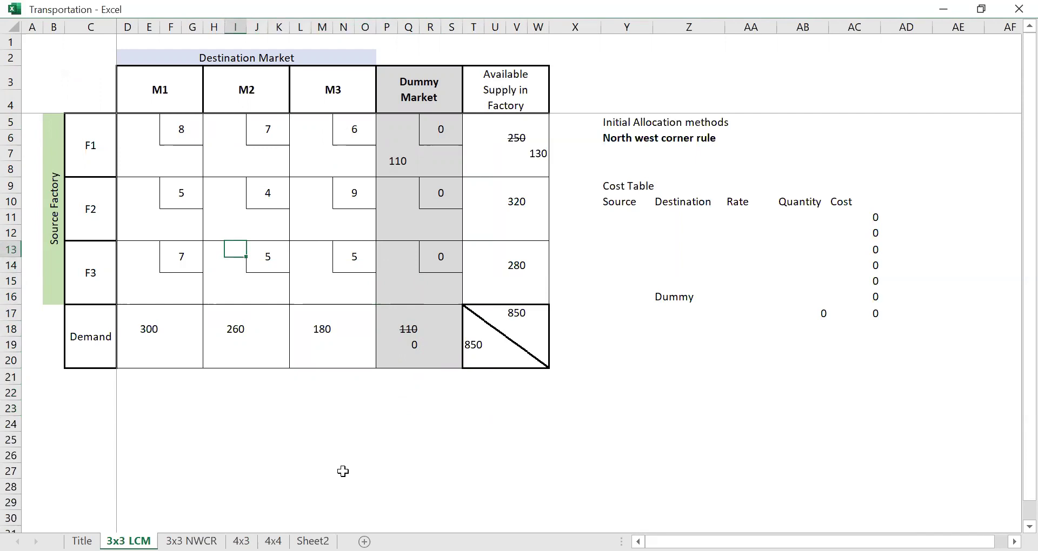
key(Up)
key(Up)
key(Up)
key(Right)
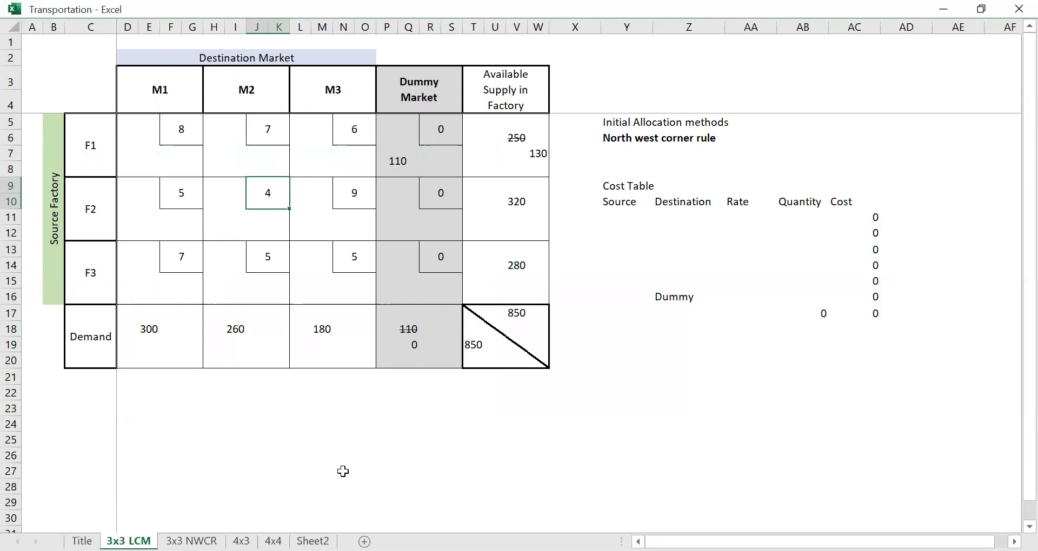
- Allocate 260 units from factory F2 to market M2 in H11, below the unit cost
key(Down)
key(Left)
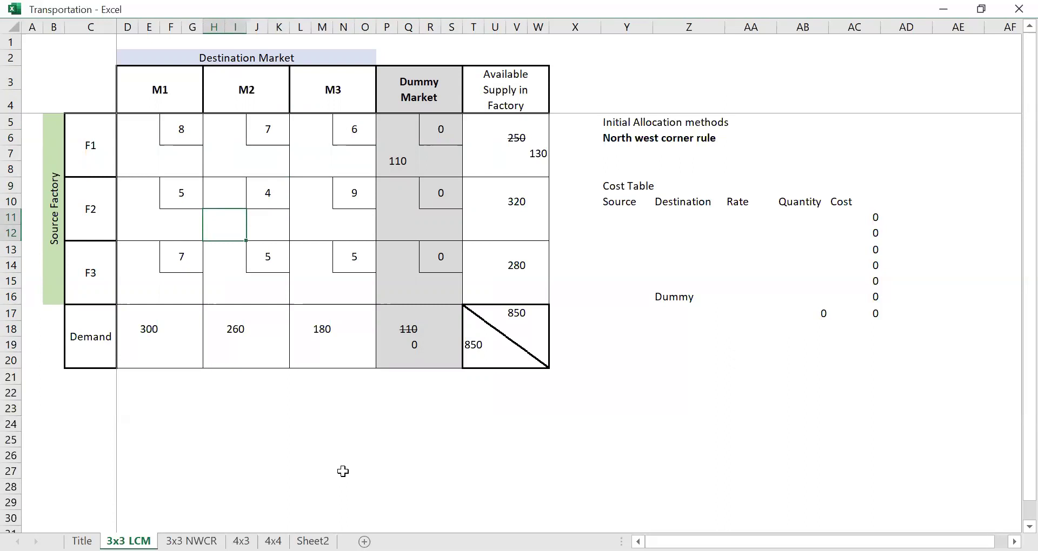
key(Down)
key(Down)
key(Down)
key(Up)
key(Up)
key(Up)
text(260)
- Apply strikethrough to M2's original demand in I18 and enter 0 in I19 as its remaining demand
key(Down)
key(Down)
key(Down)
key(Down)
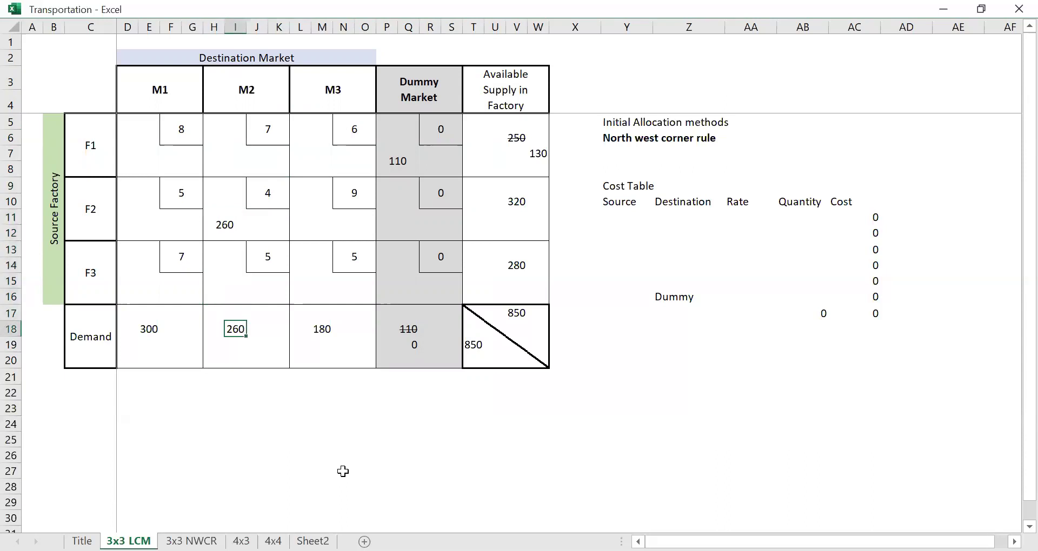
key(ctrl+1)
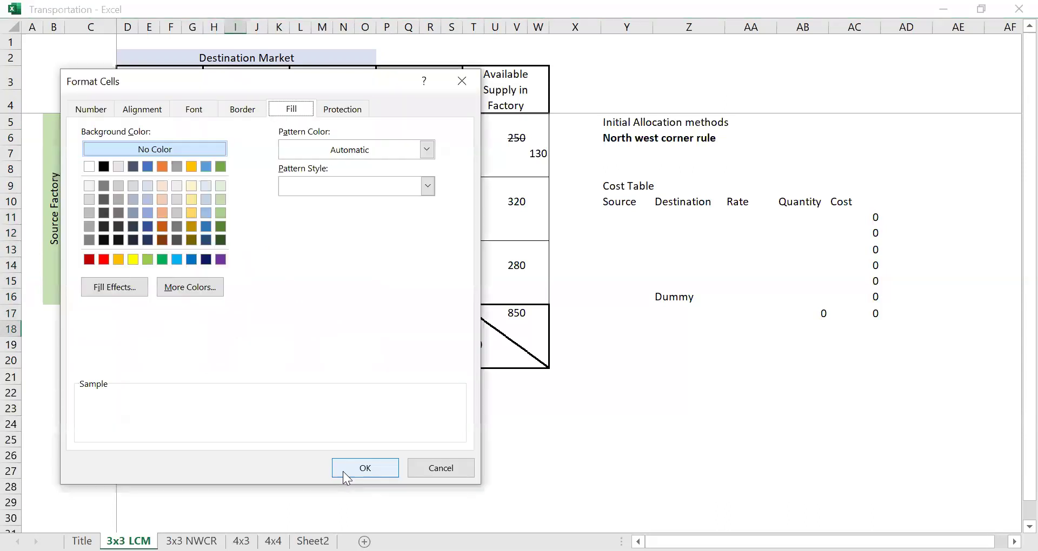
click(343, 472)
key(ctrl+1)
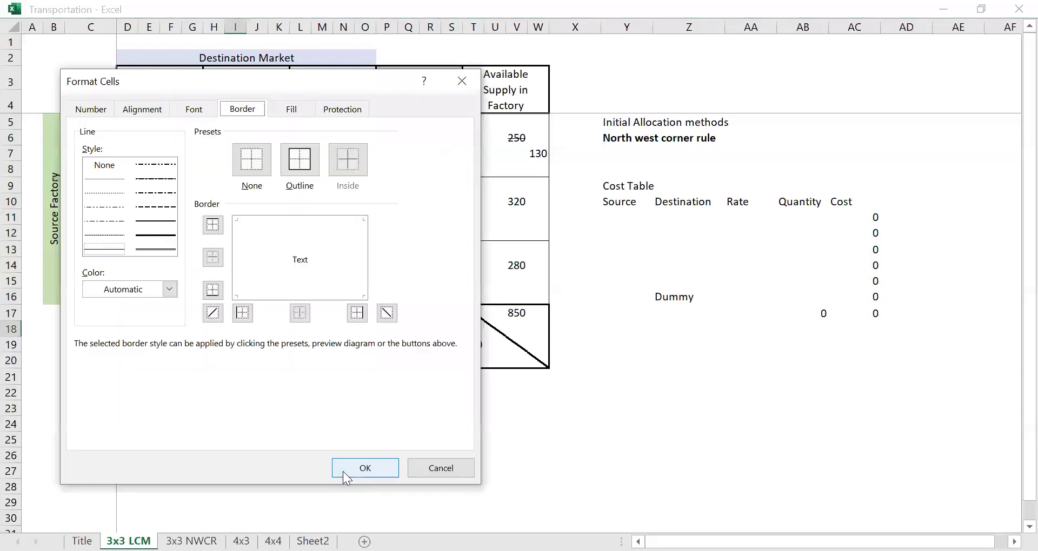
key(ctrl+shift+Tab)
key(alt+k)
click(347, 478)
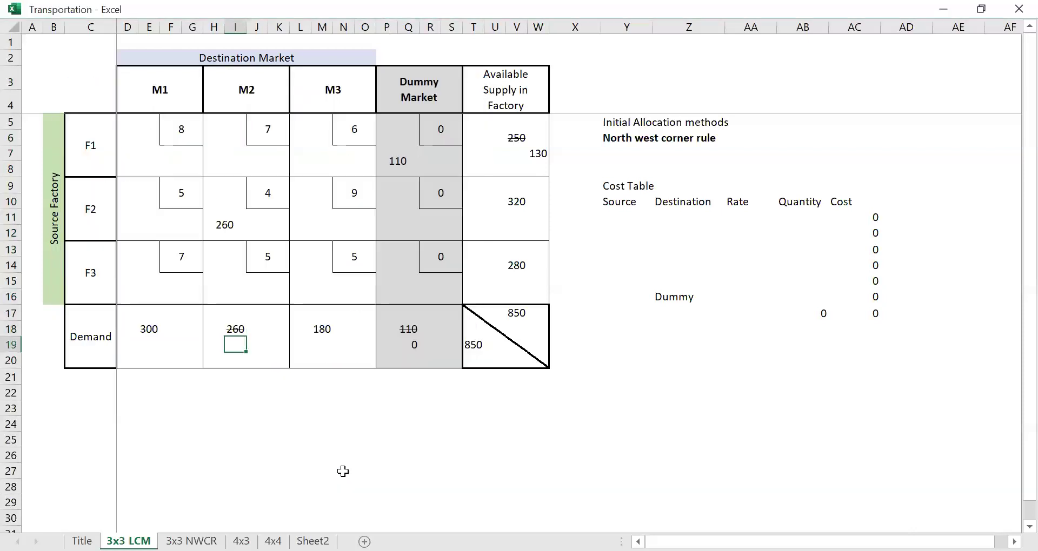
text(0)
key(Return)
- Apply strikethrough to factory F2's original supply in V10
key(Up)
key(Up)
key(Up)
key(Up)
key(Right)
key(Right)
key(Right)
key(Right)
key(Right)
key(Up)
key(Up)
key(Up)
key(Right)
key(Right)
key(Right)
key(Right)
key(Right)
key(Down)
key(Right)
key(ctrl+1)
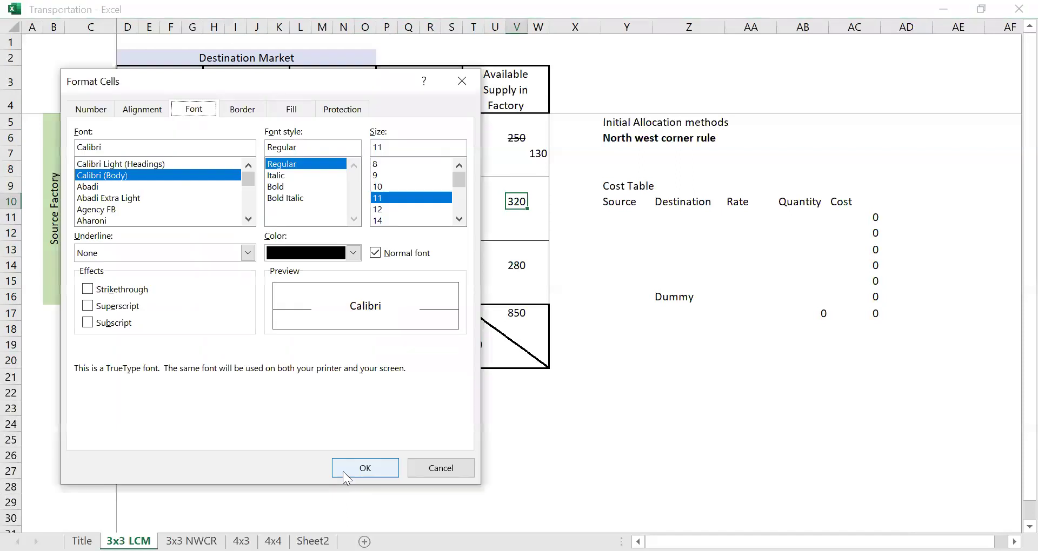
key(alt+k)
click(344, 469)
- Enter 60 in W11 as factory F2's remaining supply
key(Down)
key(Right)
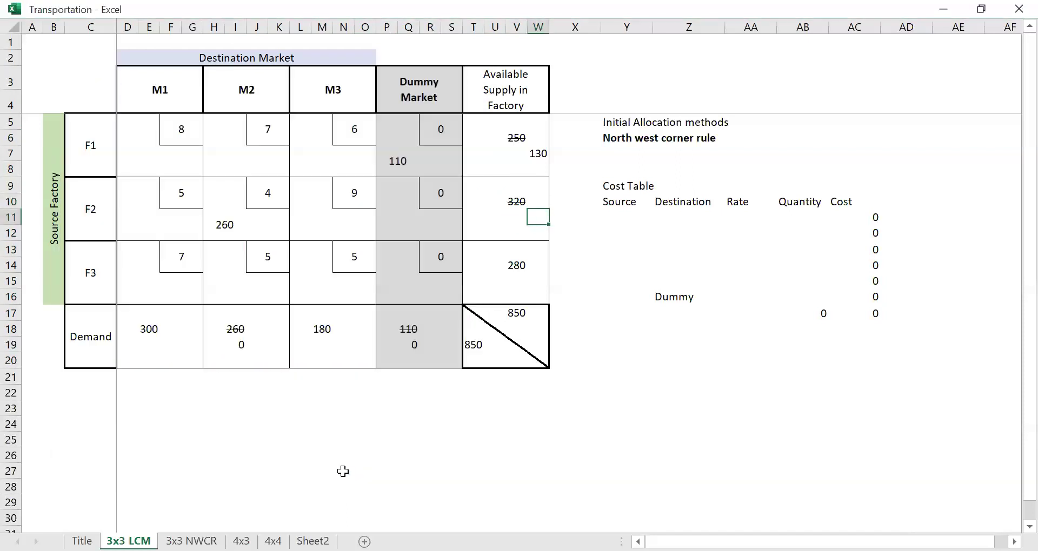
text(60)
key(Return)
- Fill the M2 column from its header down to the demand row (H3:K20) with the palest gray
key(Up)
key(Left)
key(Left)
key(Left)
key(Left)
key(Left)
key(Left)
key(Left)
key(Left)
key(Left)
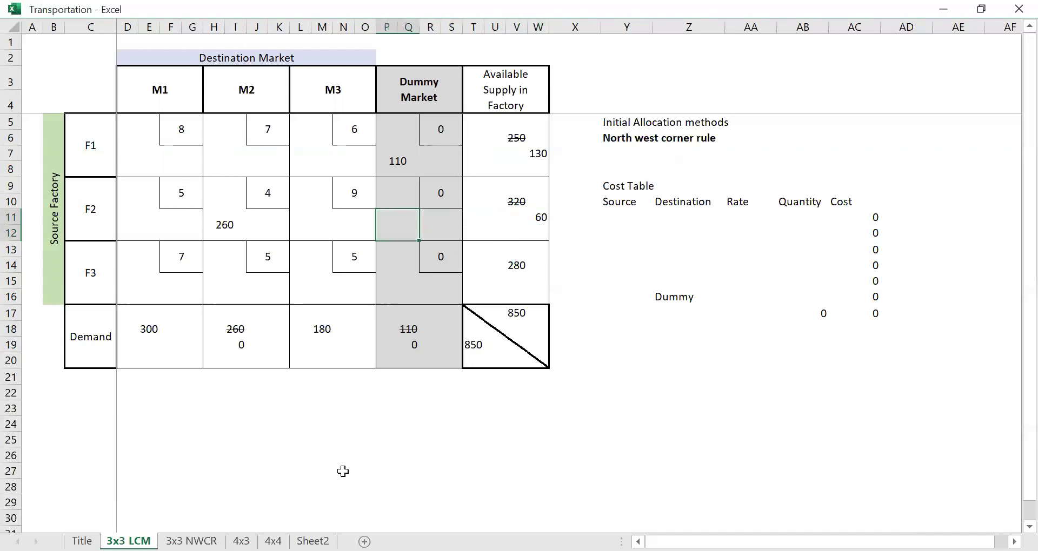
key(Left)
key(Left)
key(Left)
key(Down)
key(Down)
key(Down)
key(Down)
key(Down)
key(Down)
key(Down)
key(Down)
key(Down)
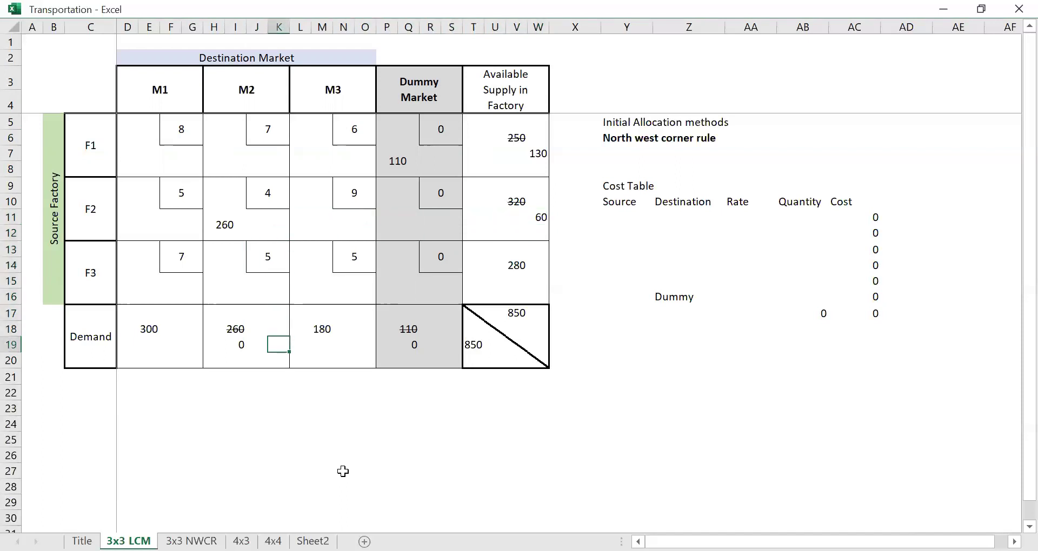
key(shift+Left)
key(shift+Left)
key(shift+Up)
key(shift+Up)
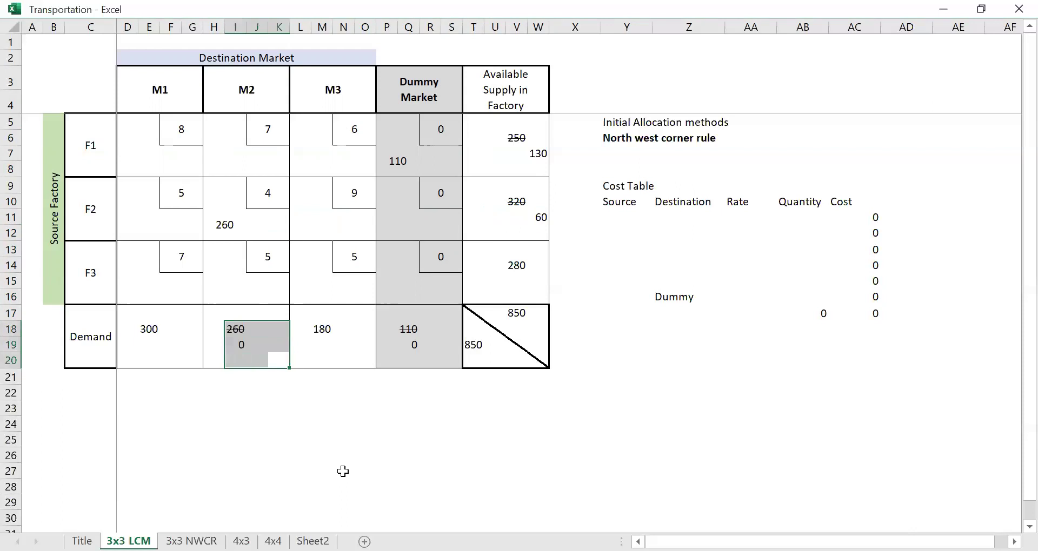
key(shift+Left)
key(shift+Up)
key(shift+Up)
key(shift+Up)
key(shift+Up)
key(shift+Up)
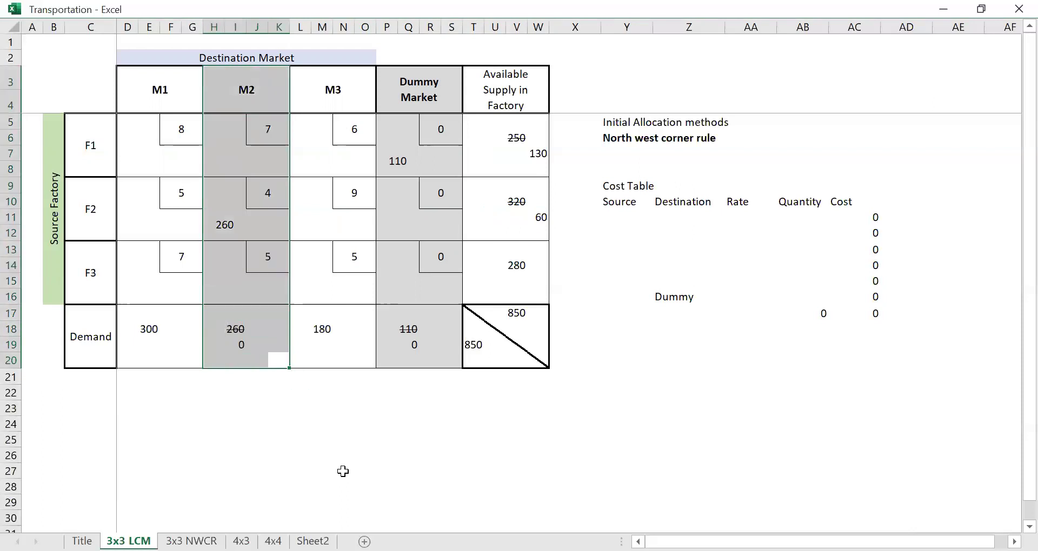
key(ctrl+1)
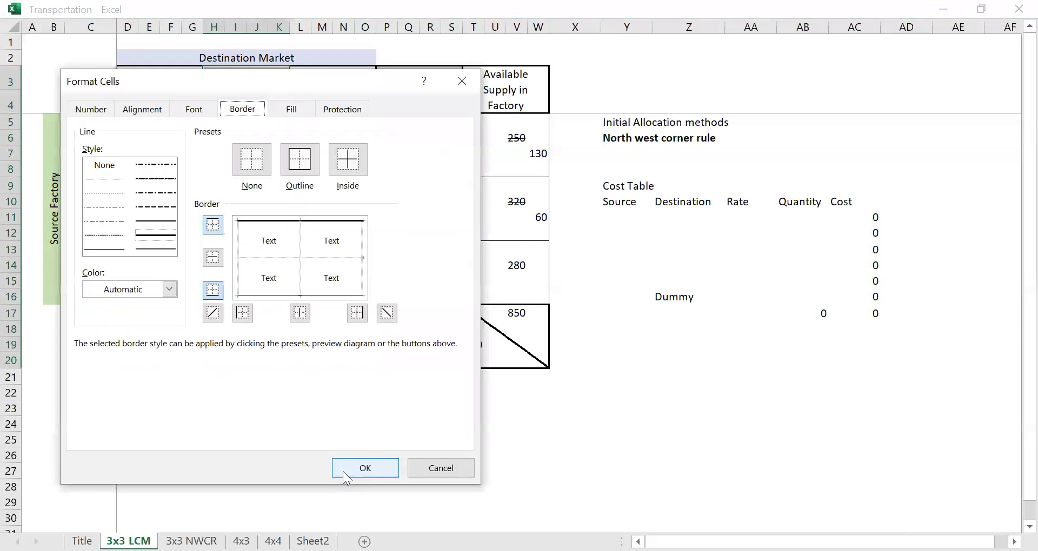
key(ctrl+Tab)
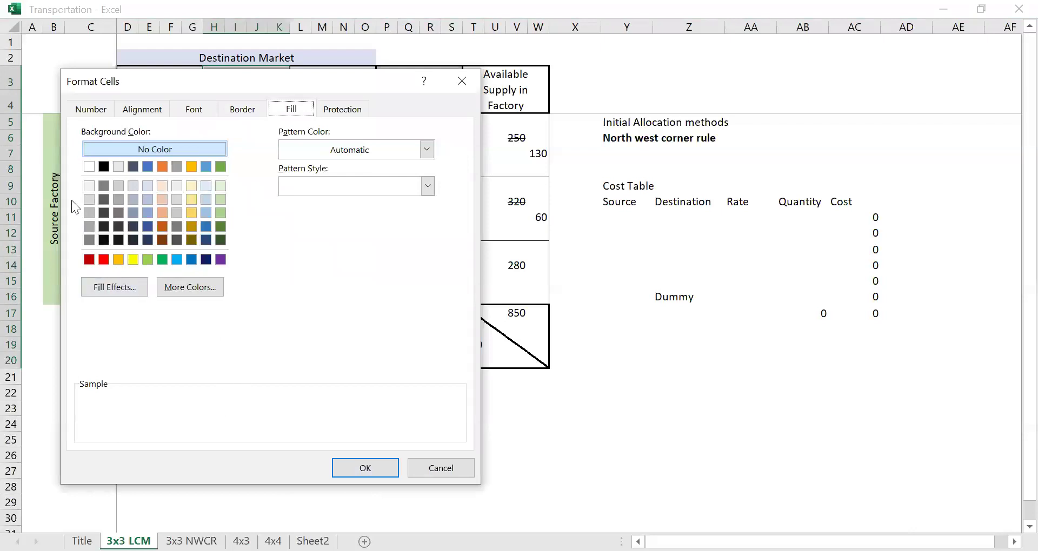
click(88, 186)
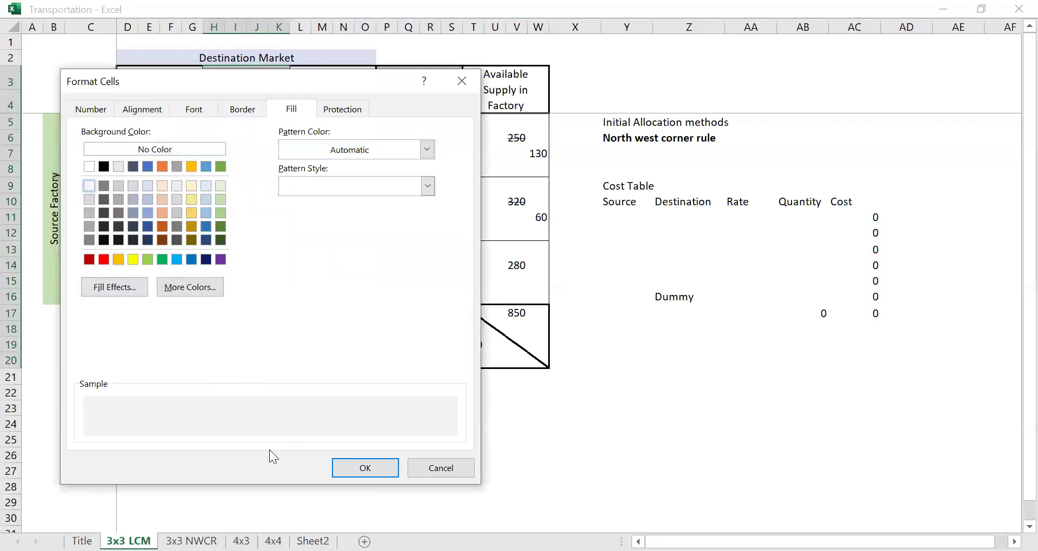
click(383, 468)
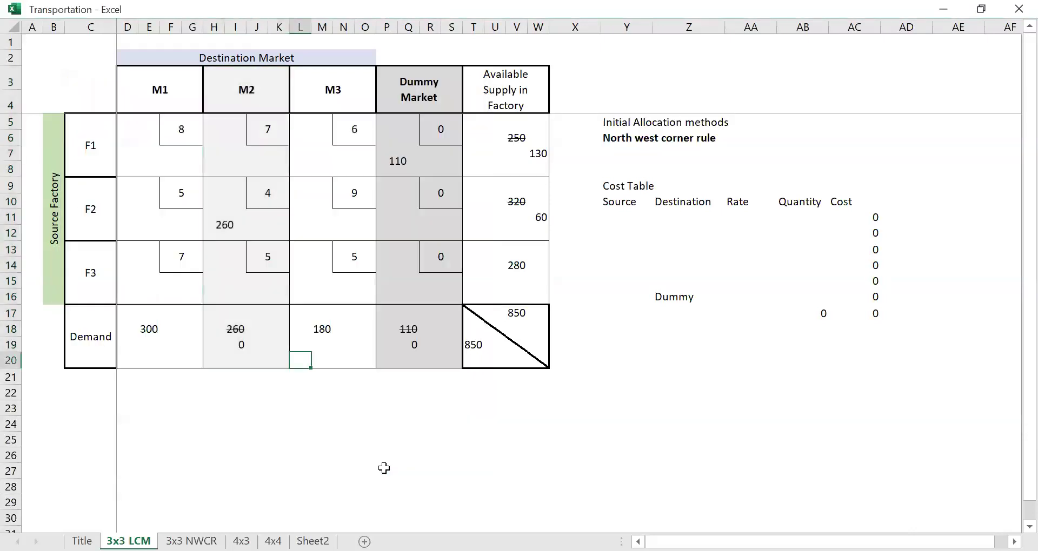
- Refill the M2 column (H3:K20) with the same darker gray as the Dummy Market column
key(Left)
key(shift+Left)
key(shift+Left)
key(shift+Left)
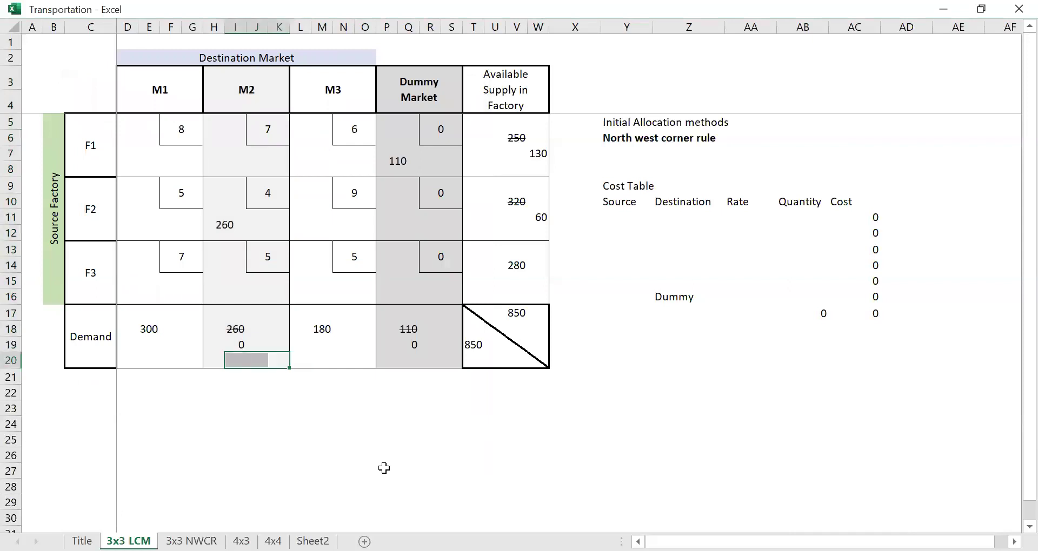
key(shift+Up)
key(shift+Up)
key(shift+Up)
key(shift+Up)
key(shift+Up)
key(shift+Right)
key(shift+Down)
key(shift+Right)
key(shift+Left)
key(ctrl+1)
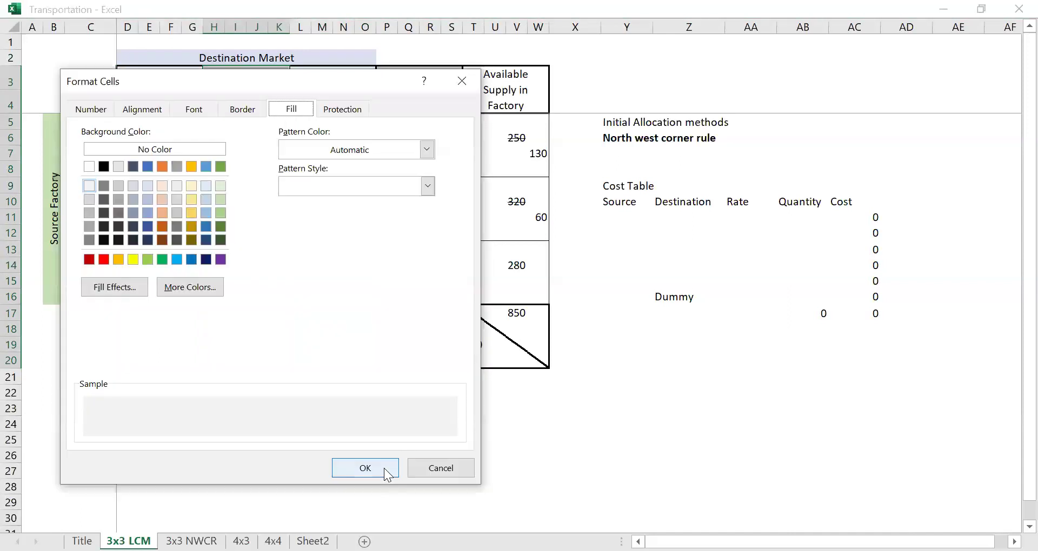
click(86, 200)
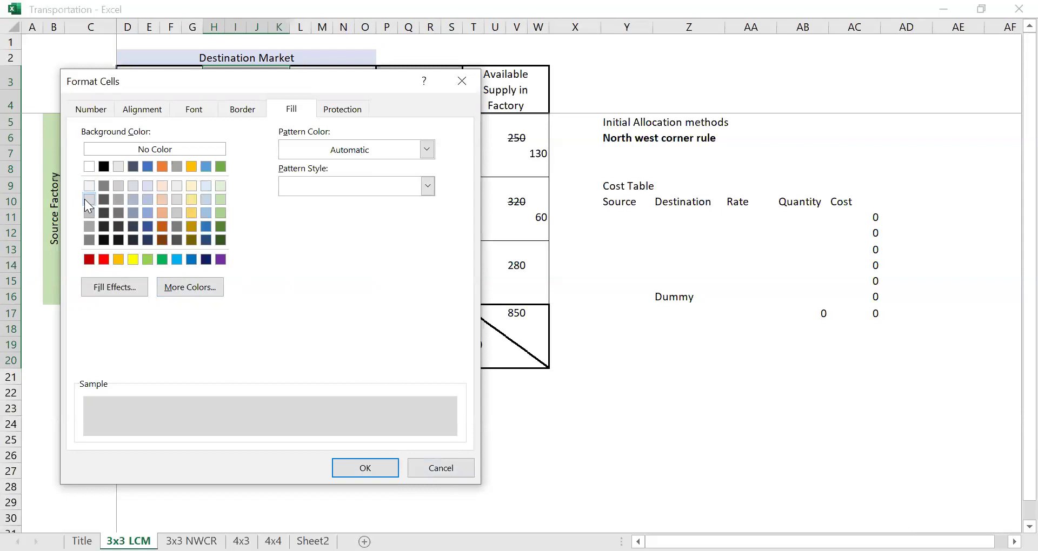
click(349, 467)
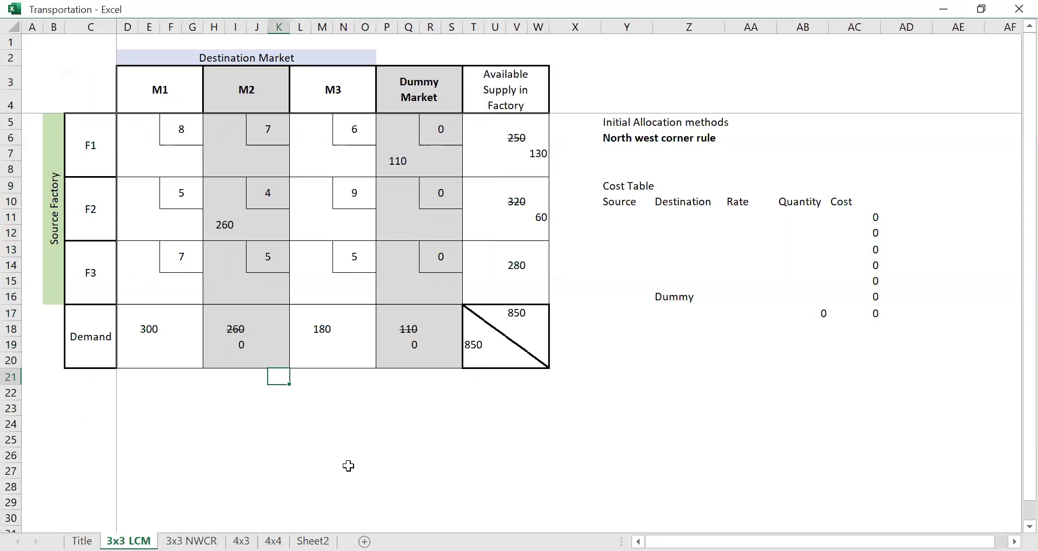
- Bold the F3–M3 unit cost in N13 to mark it as a lowest-cost candidate
key(Up)
key(Up)
key(Up)
key(Up)
key(Up)
key(Up)
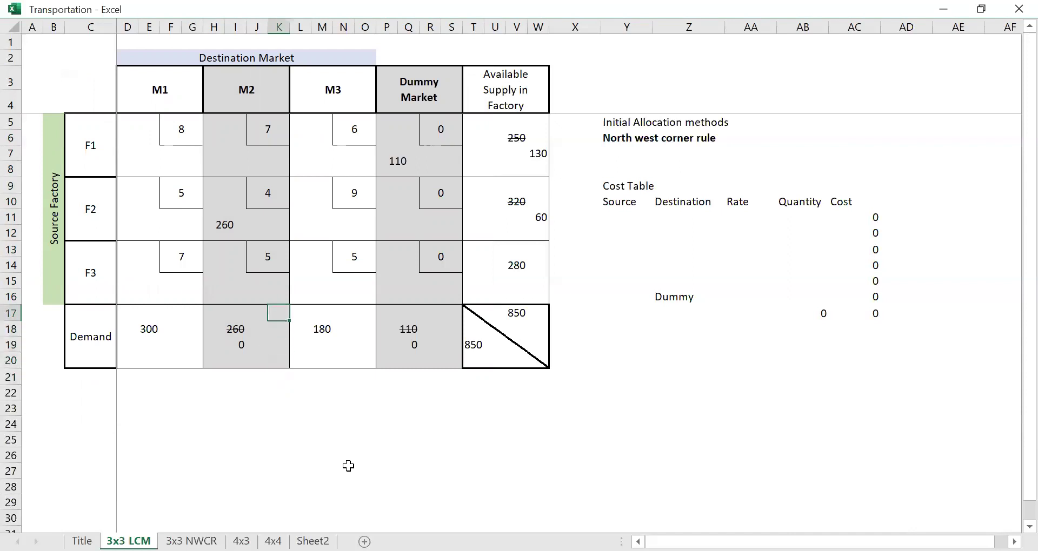
key(Right)
key(Right)
key(Right)
key(Up)
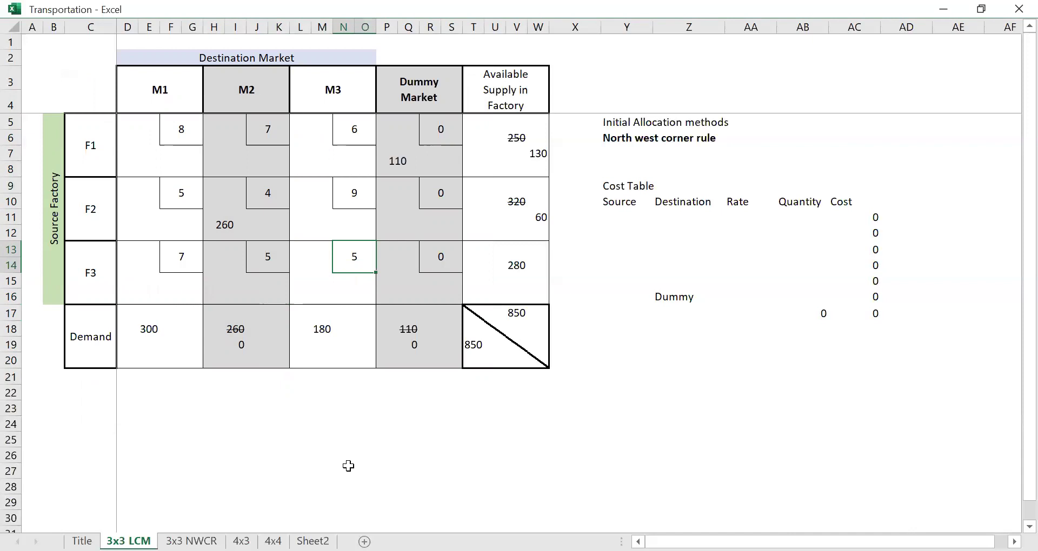
- Bold the F2–M1 unit cost in F9 to mark it as a lowest-cost candidate
key(Up)
key(Up)
key(Up)
key(Left)
key(Left)
key(Left)
key(Left)
key(Left)
key(Left)
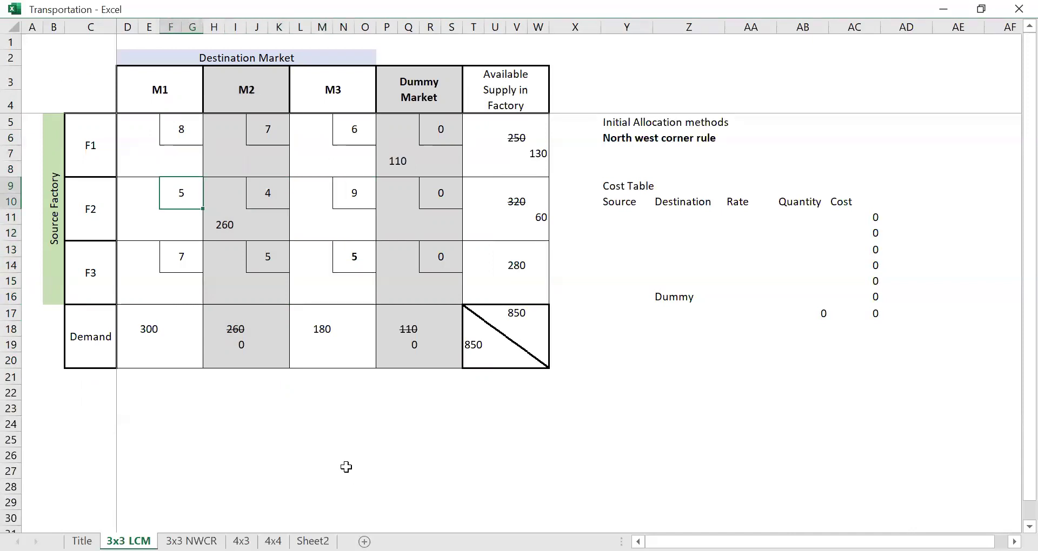
key(ctrl+b)
scroll(346, 467, up, 3)
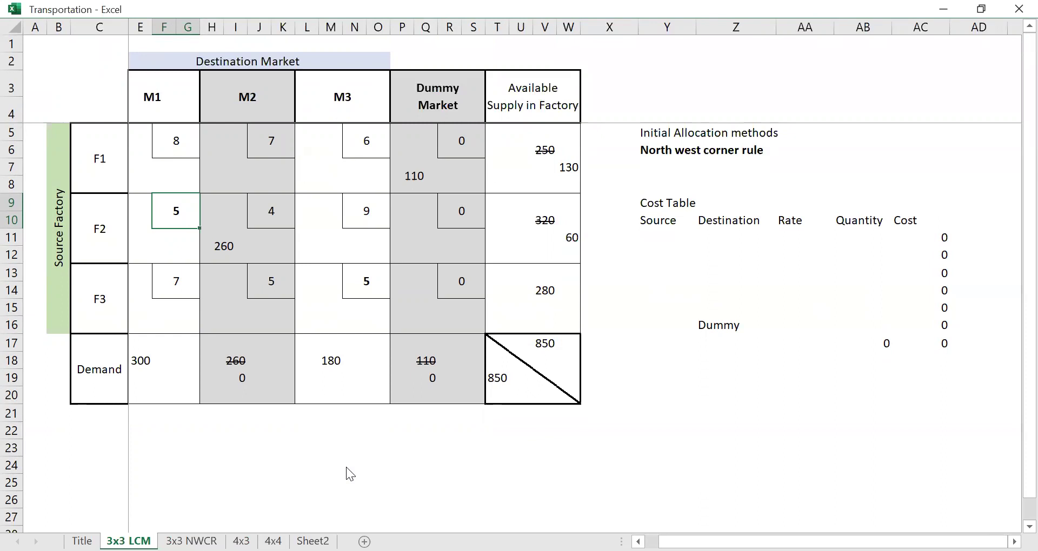
- Examine the F2 row from its M1 allocation cell (D11) across to factory F2's remaining supply in W11
key(Left)
key(ctrl+shift+0)
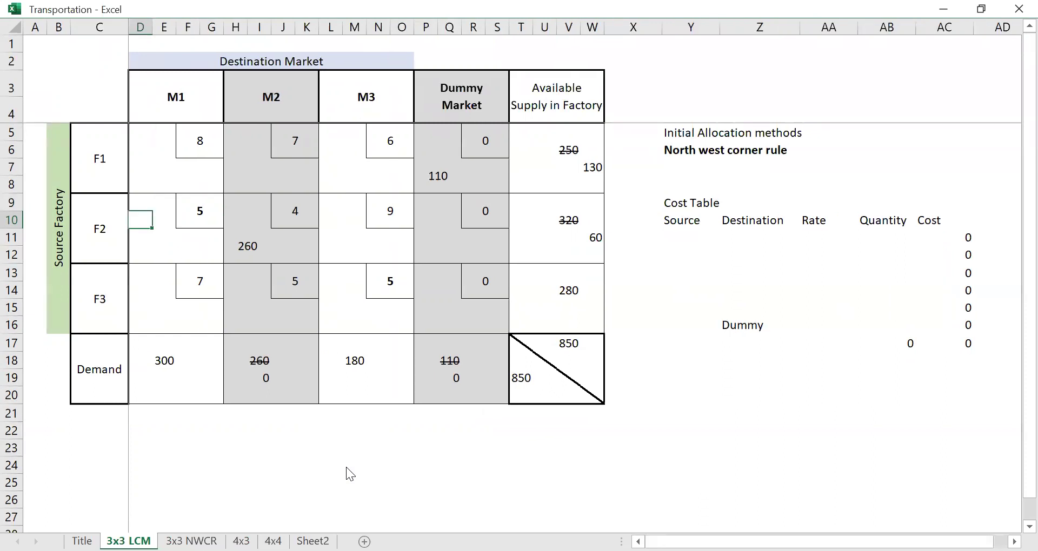
key(Down)
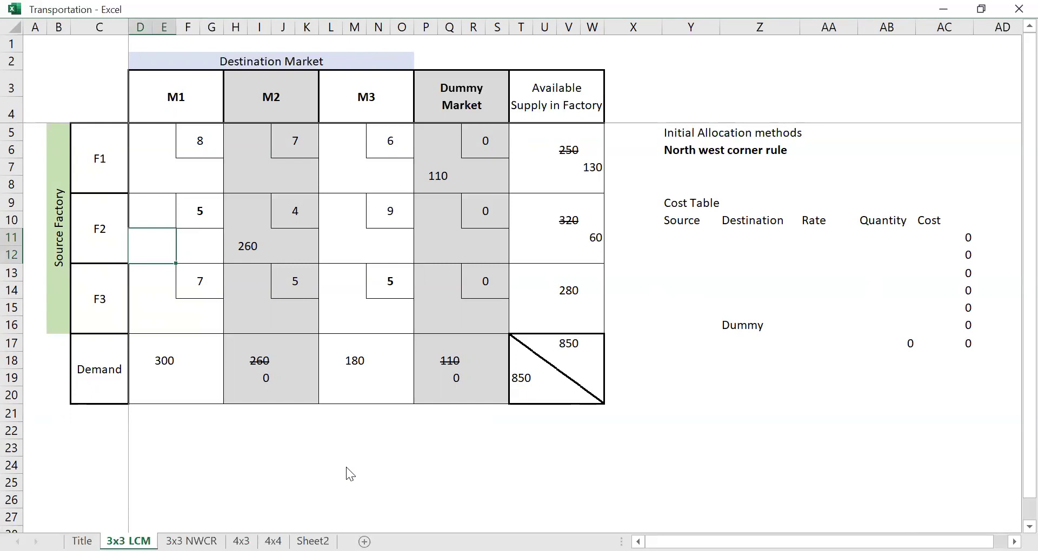
key(Right)
key(Right)
key(Right)
key(Right)
key(Right)
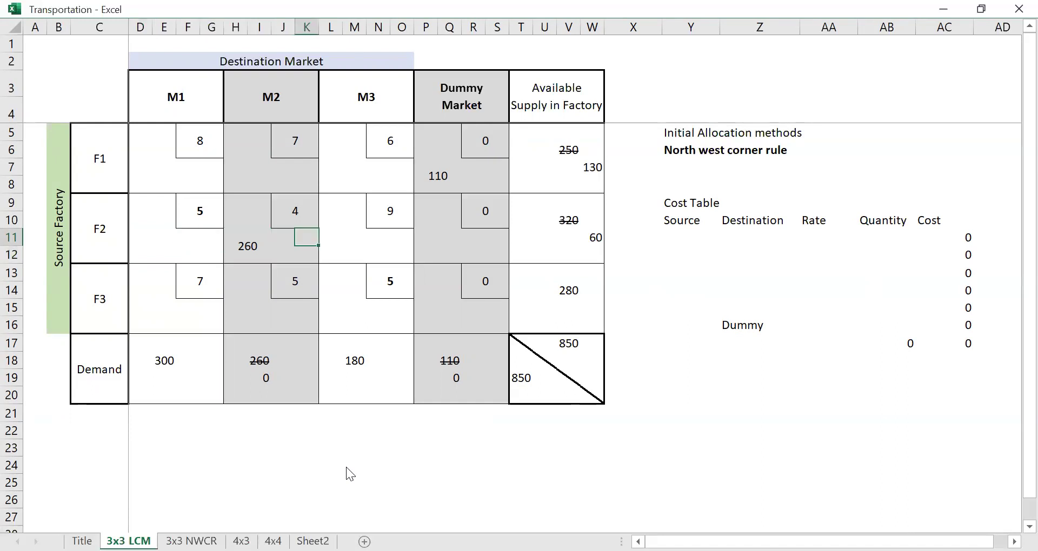
key(Left)
key(Left)
key(Left)
key(Left)
key(shift+Left)
key(shift+Right)
key(shift+Right)
key(shift+Right)
key(shift+Right)
key(shift+Right)
key(shift+Right)
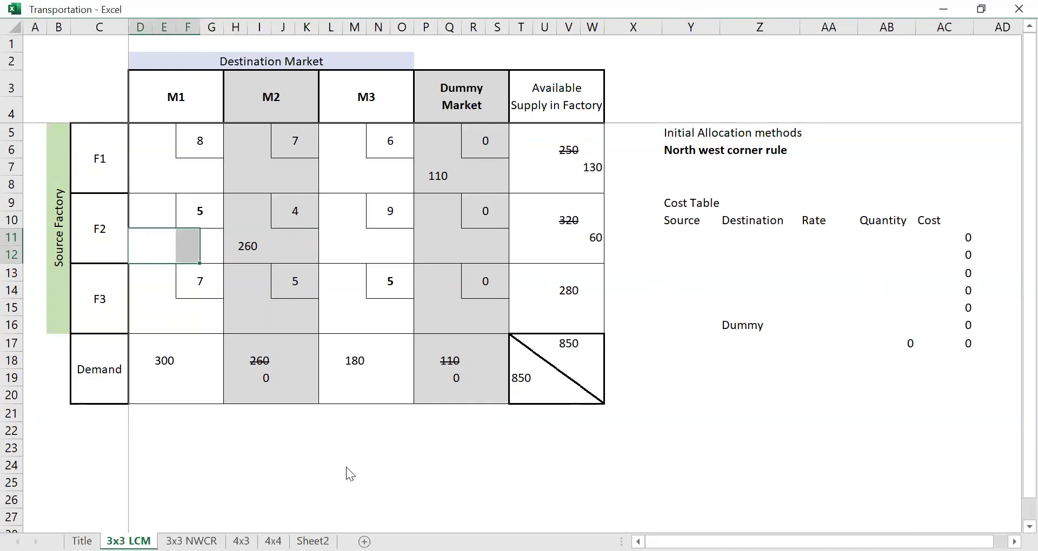
key(shift+Right)
key(shift+Right)
key(shift+Right)
key(shift+Right)
key(shift+Right)
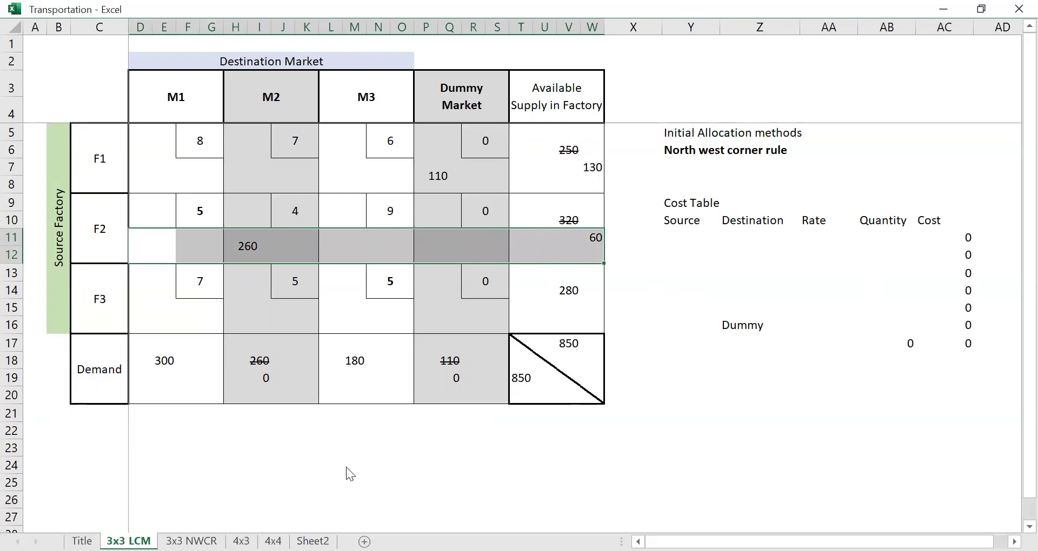
- Examine the F3 row from its M3 allocation cell (L15) across to factory F3's available supply
key(Down)
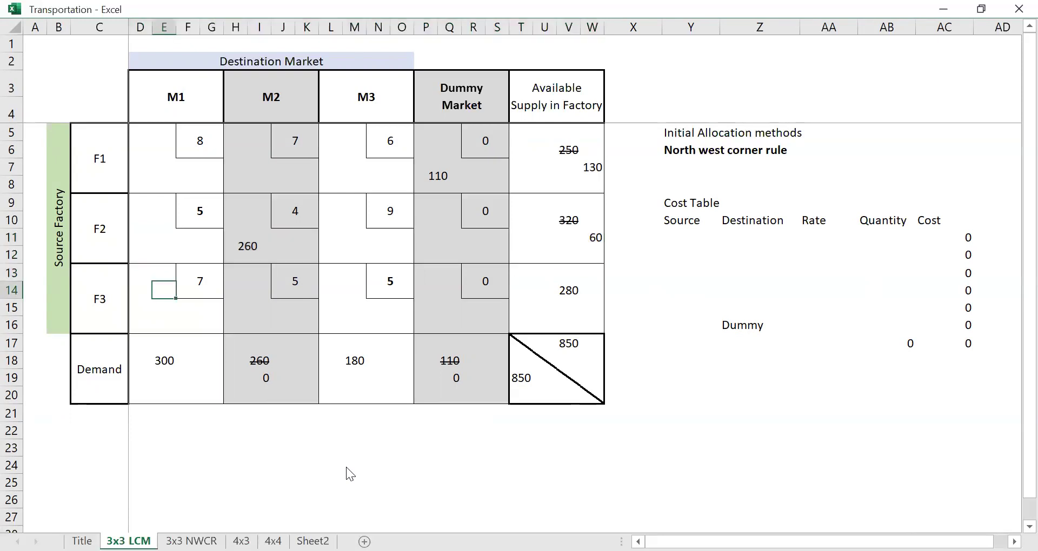
key(Down)
key(Down)
key(Up)
key(shift+Right)
key(shift+Right)
key(Right)
key(Right)
key(Right)
key(Right)
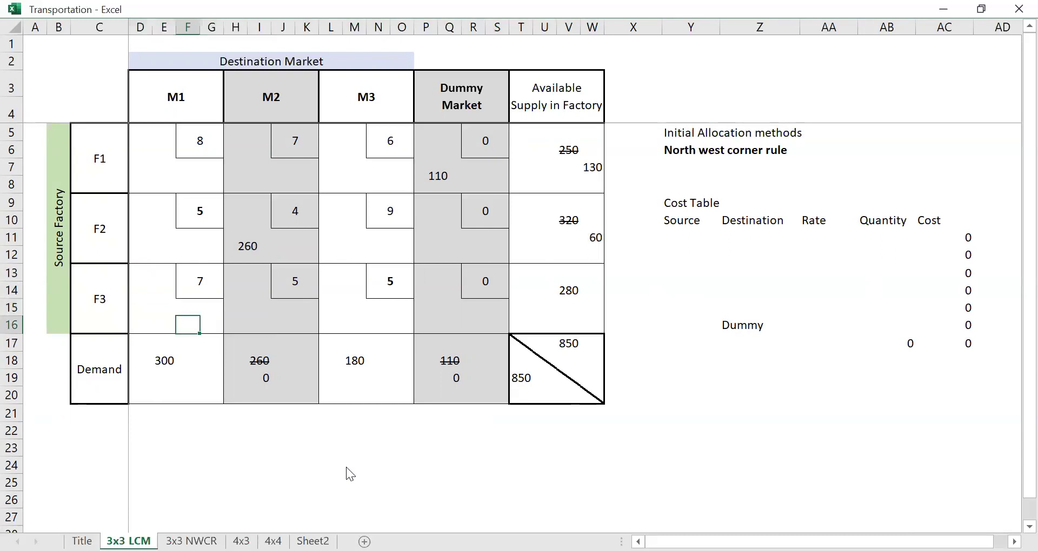
key(shift+Right)
key(shift+Right)
key(shift+Right)
key(shift+Right)
key(shift+Right)
key(shift+Right)
key(shift+Right)
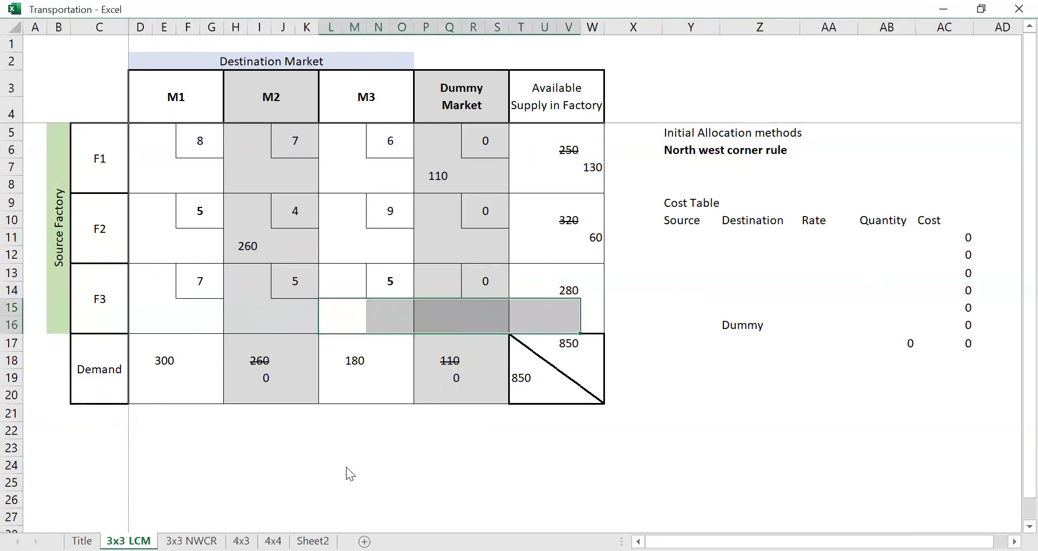
- Enter 180 in L15 as the F3–M3 allocation
key(Down)
key(Up)
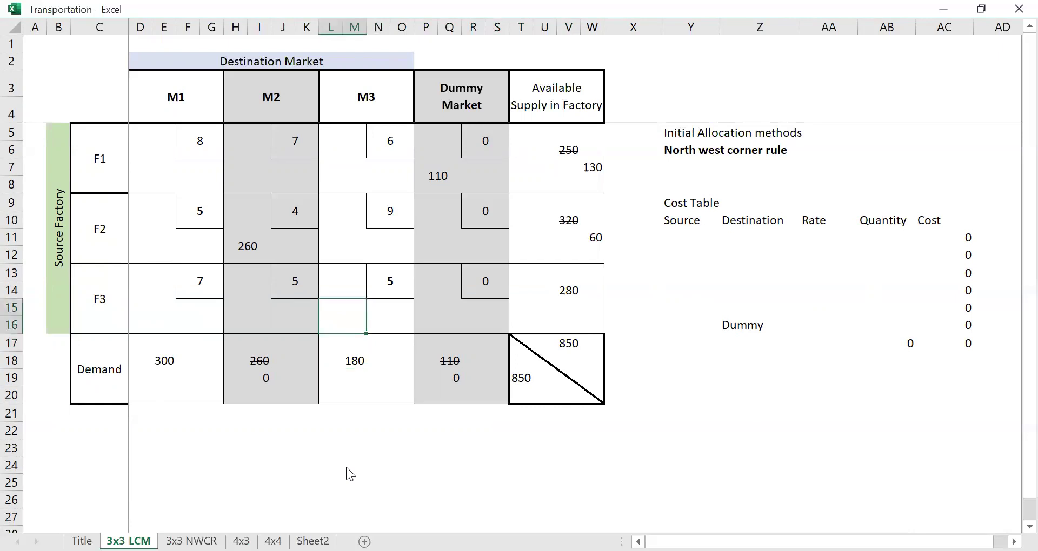
text(180)
key(Return)
key(Up)
- Strike through M3's demand in M18 and enter 0 in M19 as its remaining demand
key(Down)
key(Down)
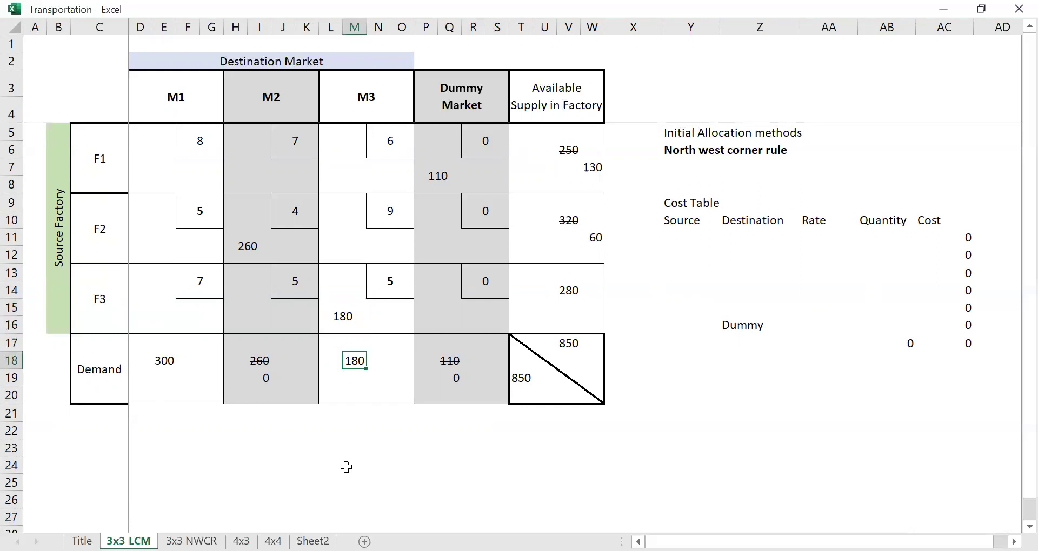
key(ctrl+1)
key(ctrl+shift+Tab)
key(ctrl+shift+Tab)
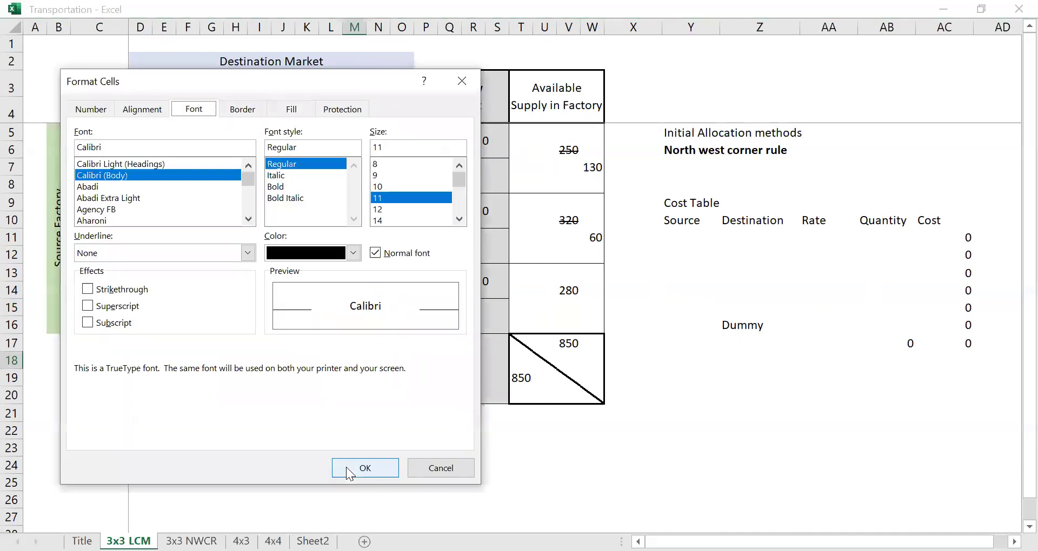
key(alt+k)
key(Return)
key(Down)
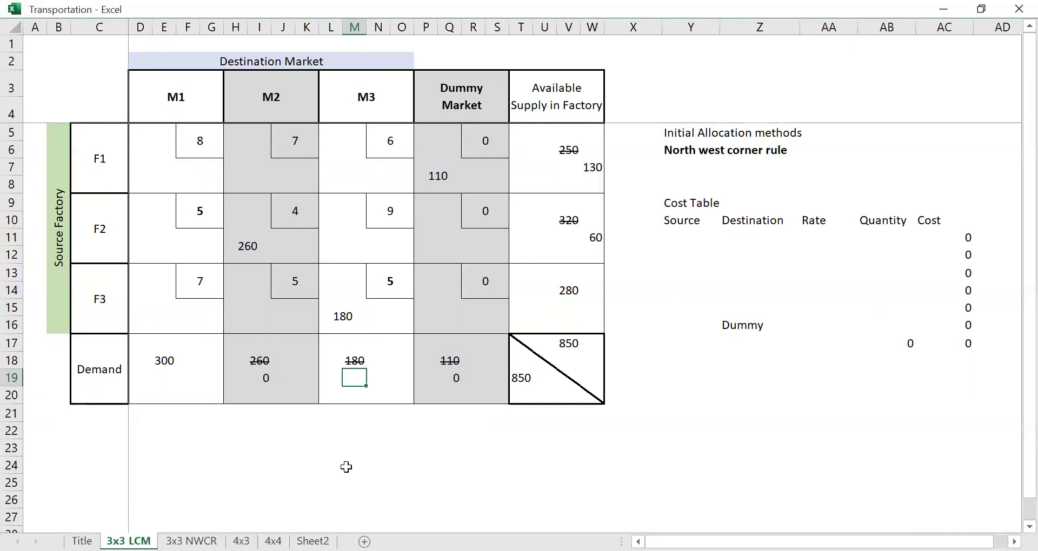
text(0)
key(Up)
- Strike through factory F3's supply in V14 and enter 100 in W15 as its remaining supply
key(Up)
key(Up)
key(Right)
key(Right)
key(Right)
key(Right)
key(Right)
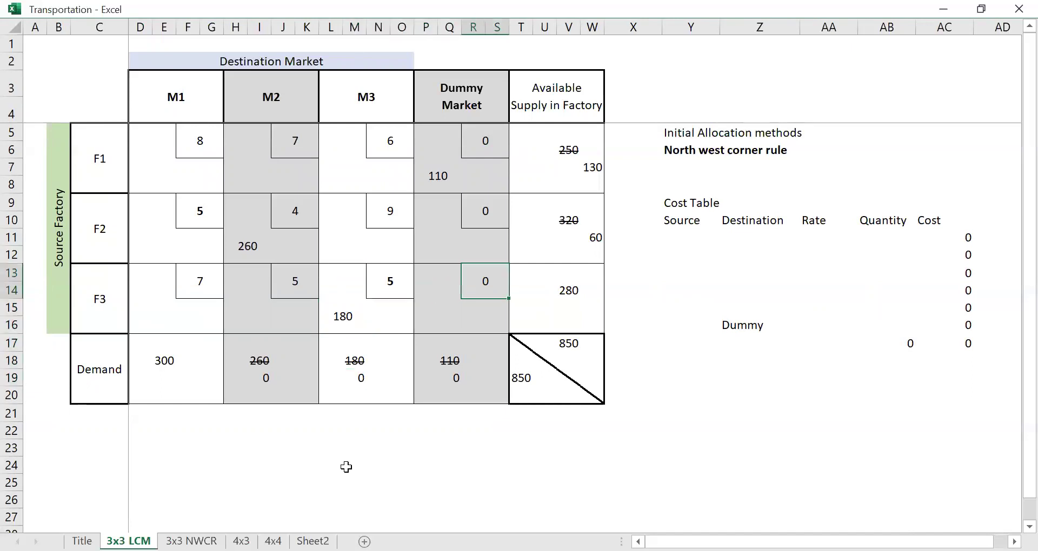
key(Right)
key(Right)
key(ctrl+1)
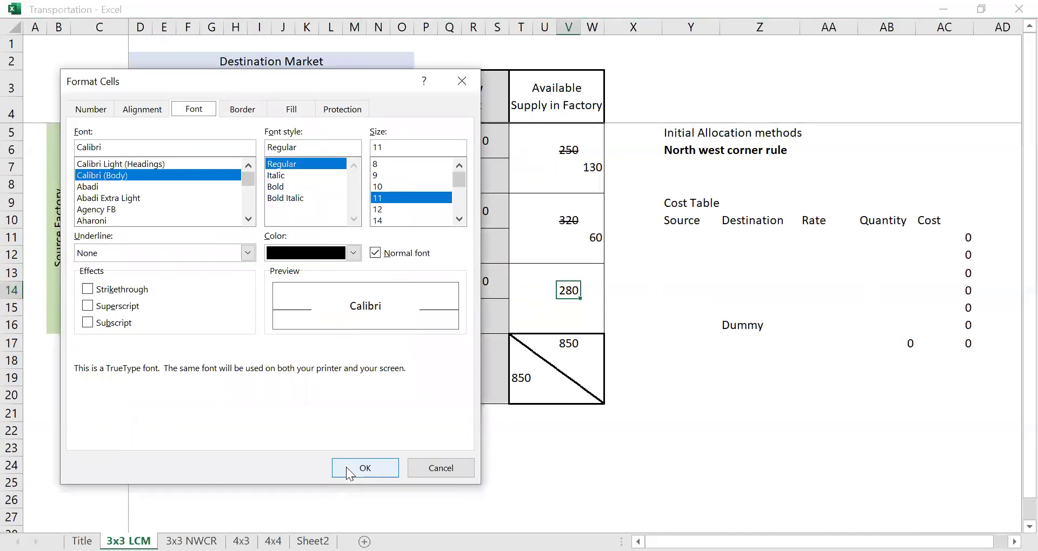
key(alt+k)
key(Return)
key(Down)
key(Right)
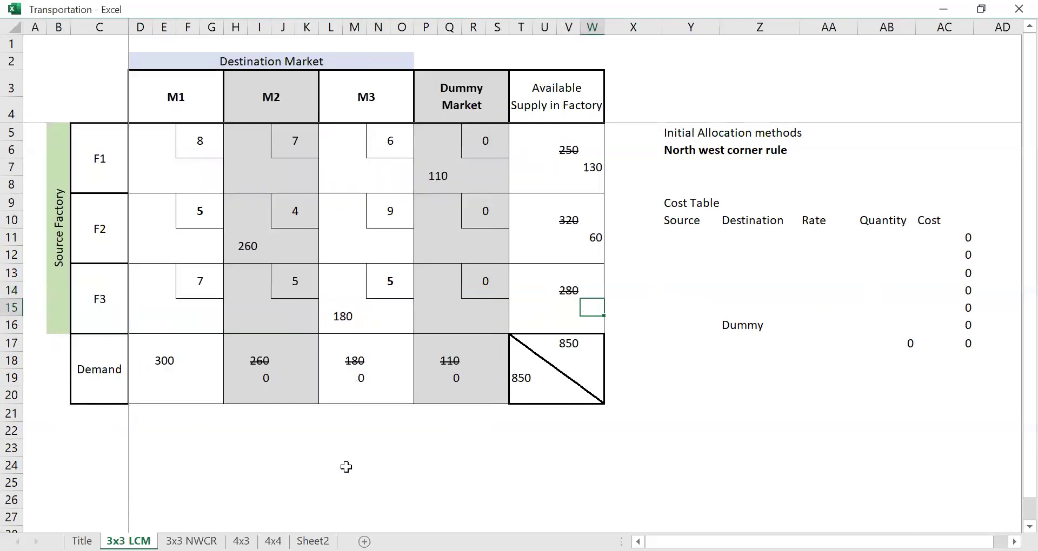
text(100)
key(Return)
- Fill the M3 column from its header down to the demand row (L3:O20) with the same gray as the M2 column
key(Up)
key(Left)
key(Left)
key(Left)
key(Left)
key(Left)
key(Left)
key(Left)
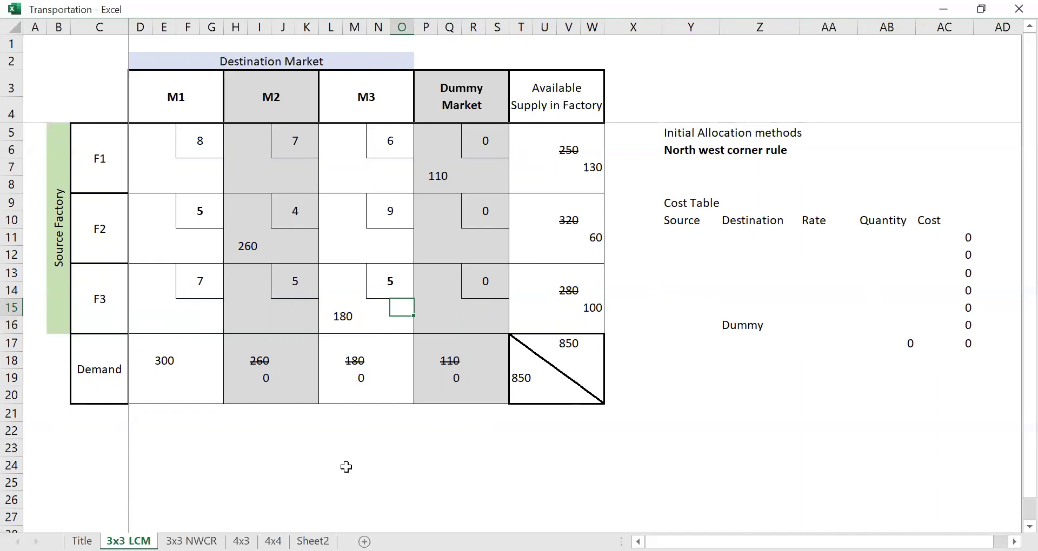
key(Down)
key(Down)
key(Down)
key(Right)
key(Down)
key(shift+Left)
key(shift+Left)
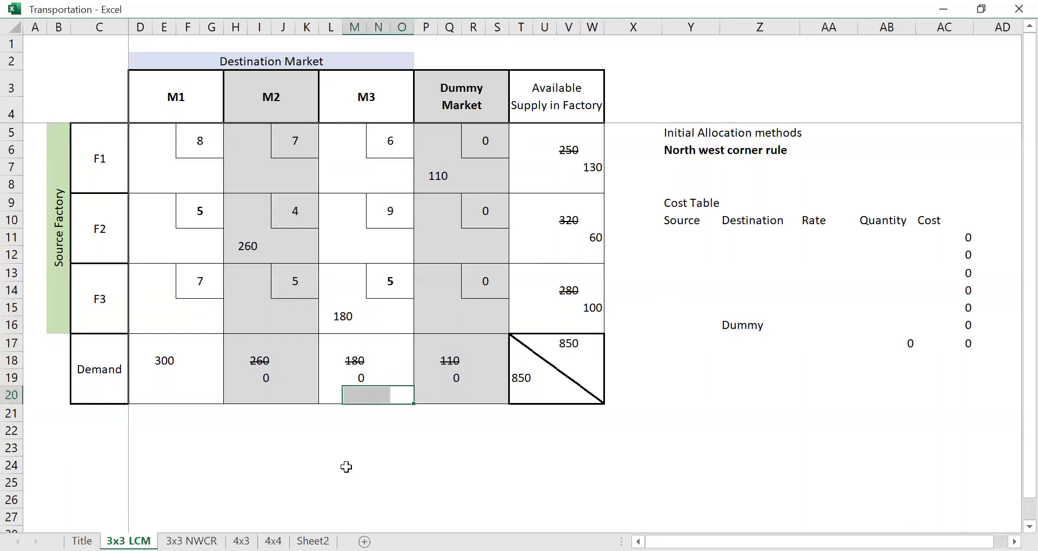
key(shift+Up)
key(shift+Left)
key(shift+Up)
key(shift+Up)
key(shift+Up)
key(shift+Up)
key(shift+Up)
key(shift+Up)
key(shift+Up)
key(shift+Down)
key(shift+Right)
key(shift+Right)
key(shift+Right)
key(shift+Right)
key(shift+Right)
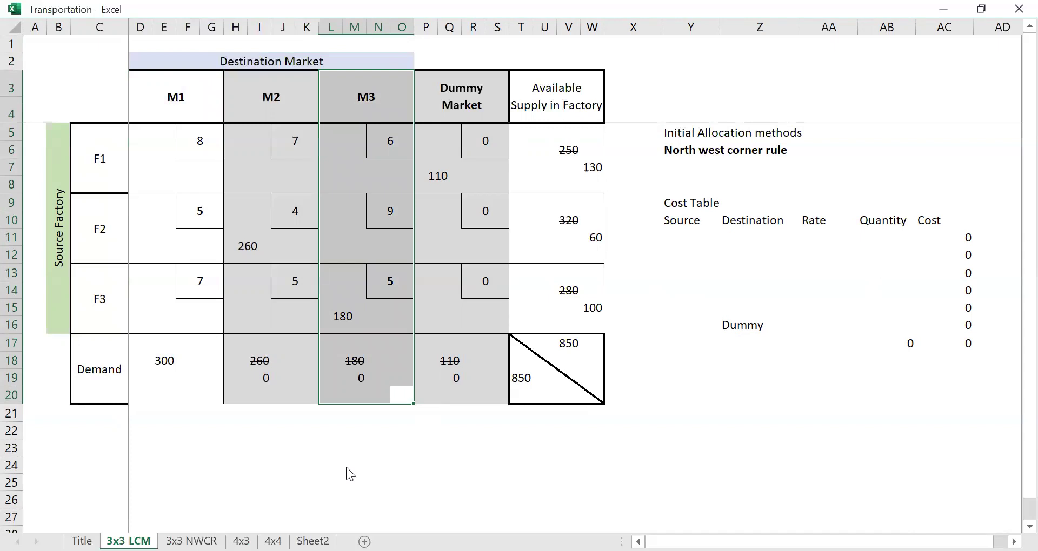
key(ctrl+1)
key(ctrl+Tab)
key(ctrl+Tab)
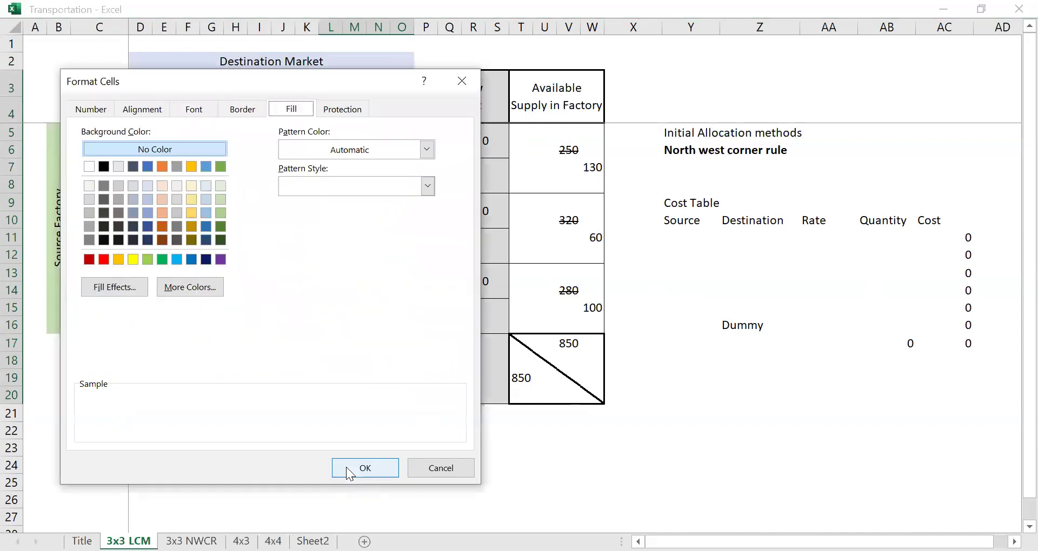
click(88, 199)
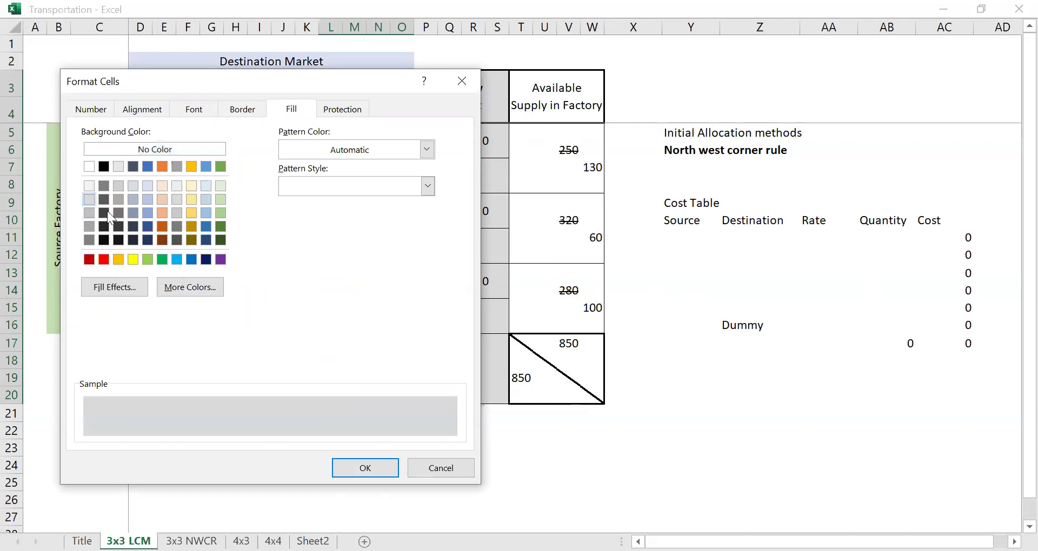
click(370, 468)
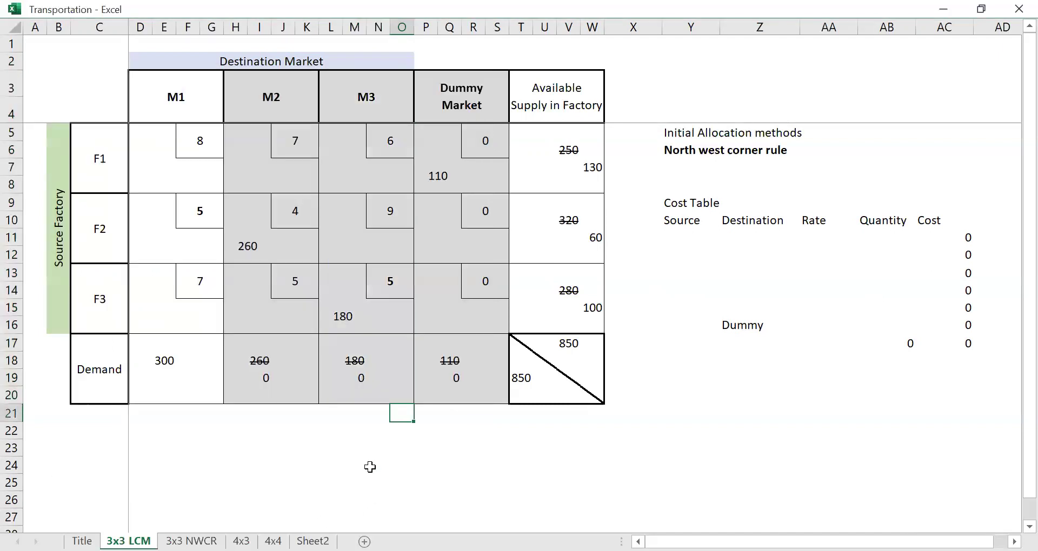
- Enter 130 in D7 as the F1–M1 allocation
key(Up)
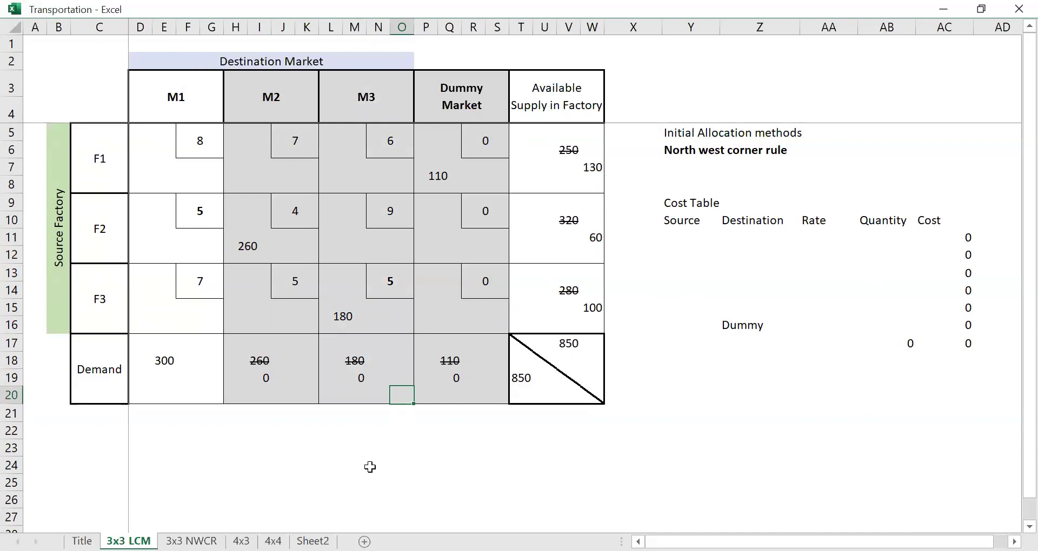
key(Up)
key(Up)
key(Up)
key(Up)
key(Up)
key(Up)
key(Left)
key(Left)
key(Left)
key(Left)
key(Up)
key(Up)
key(Left)
key(Up)
key(Down)
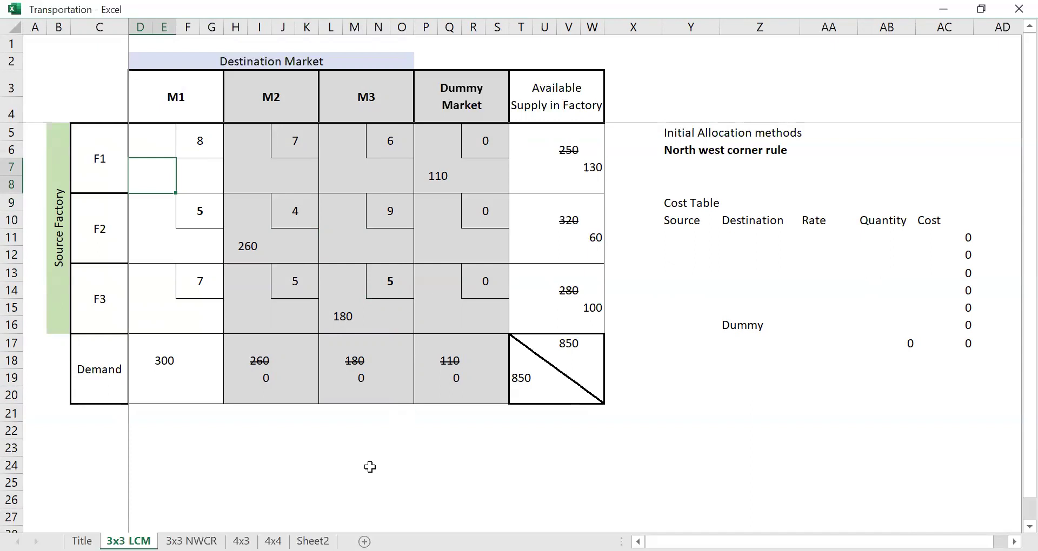
text(130)
key(Return)
- Enter the remaining M1 allocations: 60 for F2 in D11 and 100 for F3 in D15
key(Down)
key(Down)
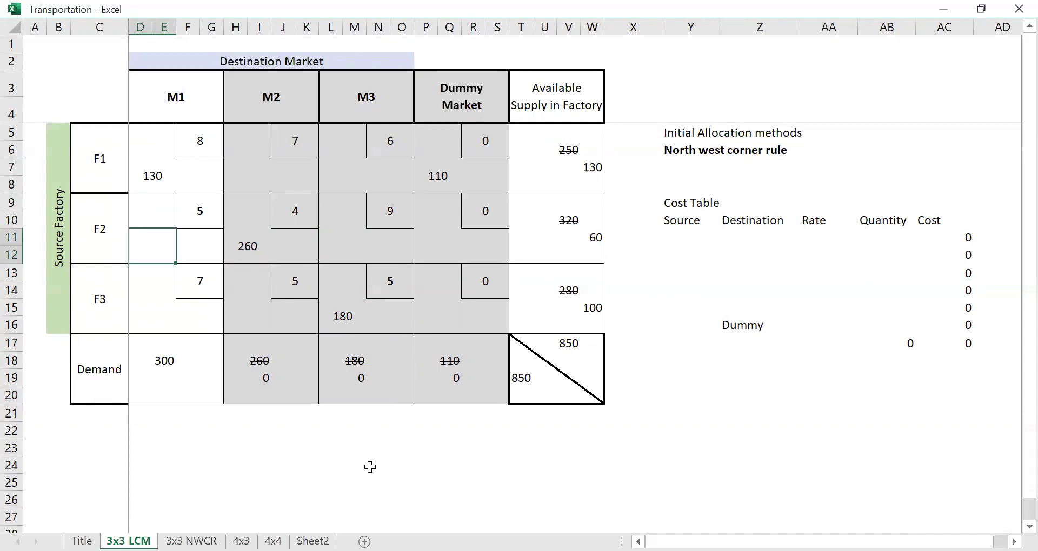
text(60)
key(Return)
key(Down)
text(100)
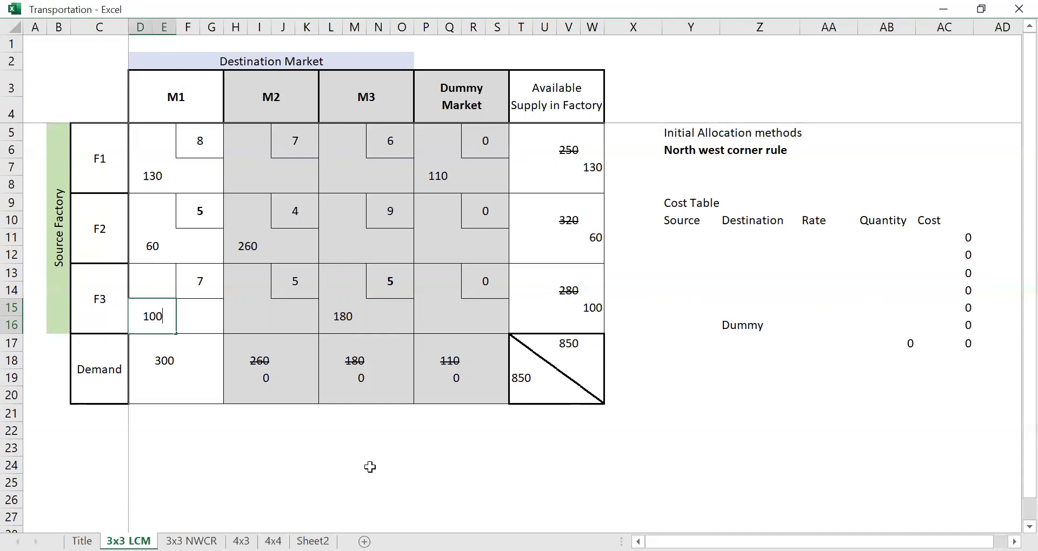
key(Return)
- Strike through factory F1's remaining supply in W7
key(Up)
key(Right)
key(Right)
key(Right)
key(Right)
key(Right)
key(Right)
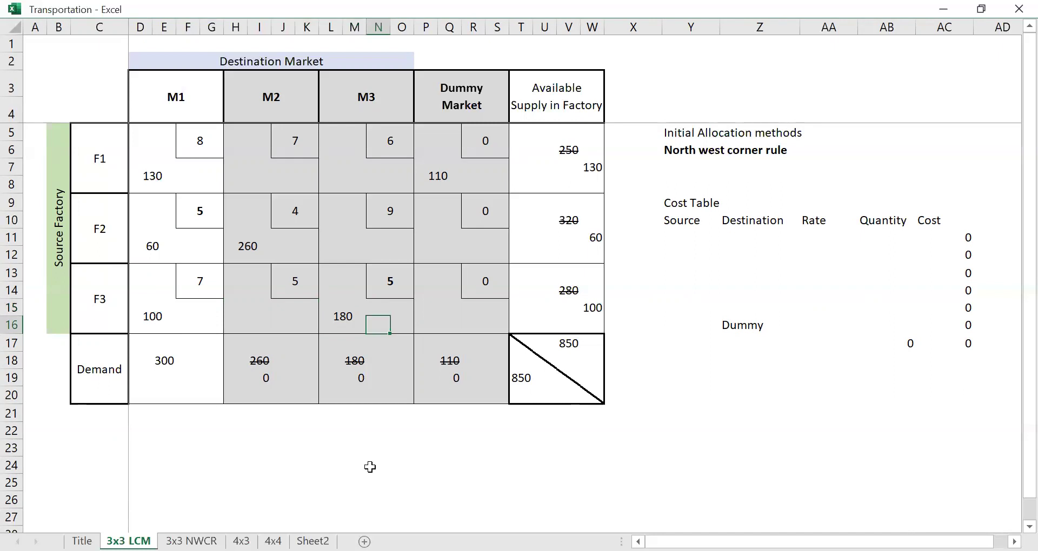
key(Right)
key(Right)
key(Right)
key(Right)
key(Right)
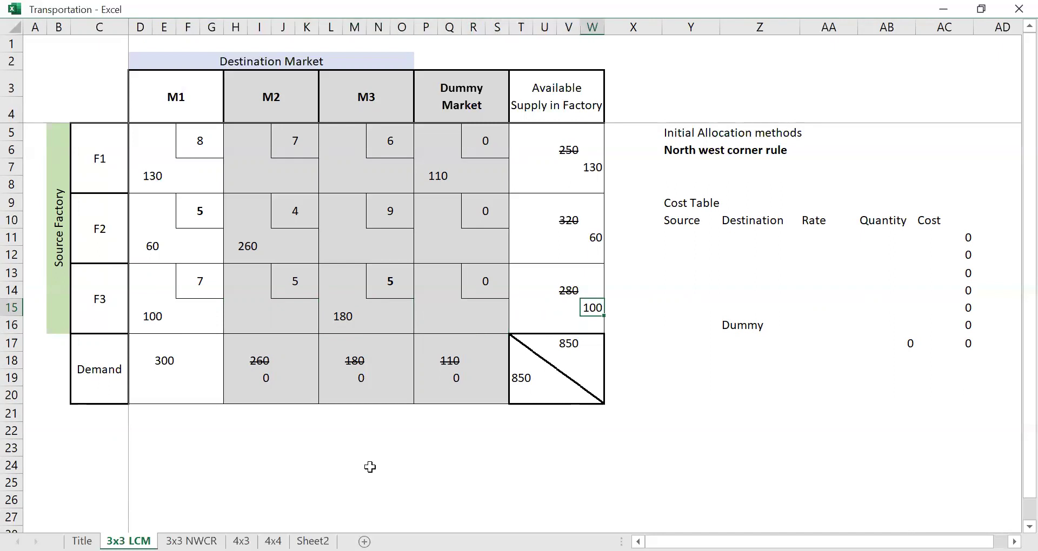
key(Up)
key(shift+Up)
key(shift+Up)
key(shift+Up)
key(shift+Up)
key(shift+Up)
key(shift+Up)
key(shift+Up)
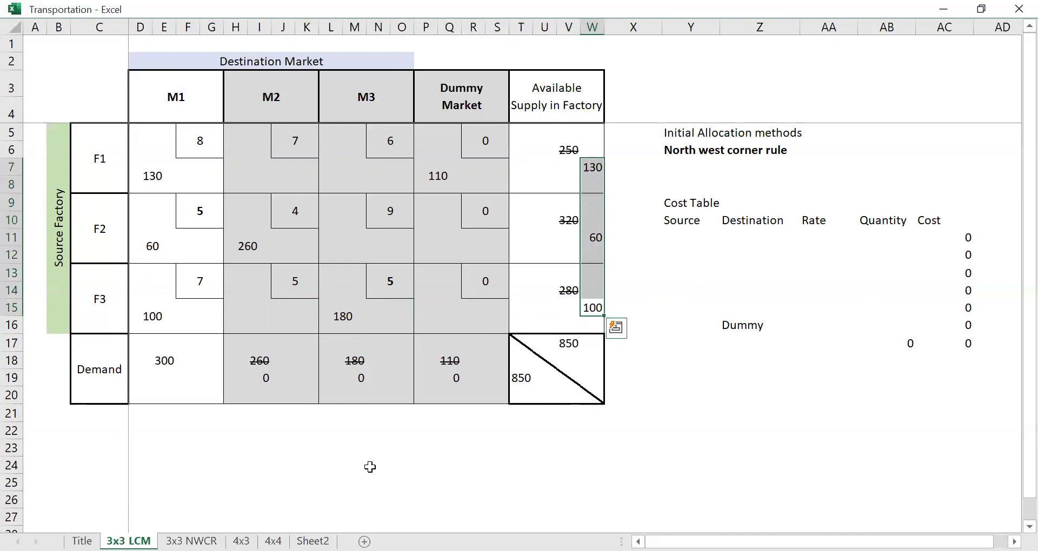
key(Up)
key(Up)
key(Up)
key(Up)
key(Up)
key(Up)
key(Up)
key(Up)
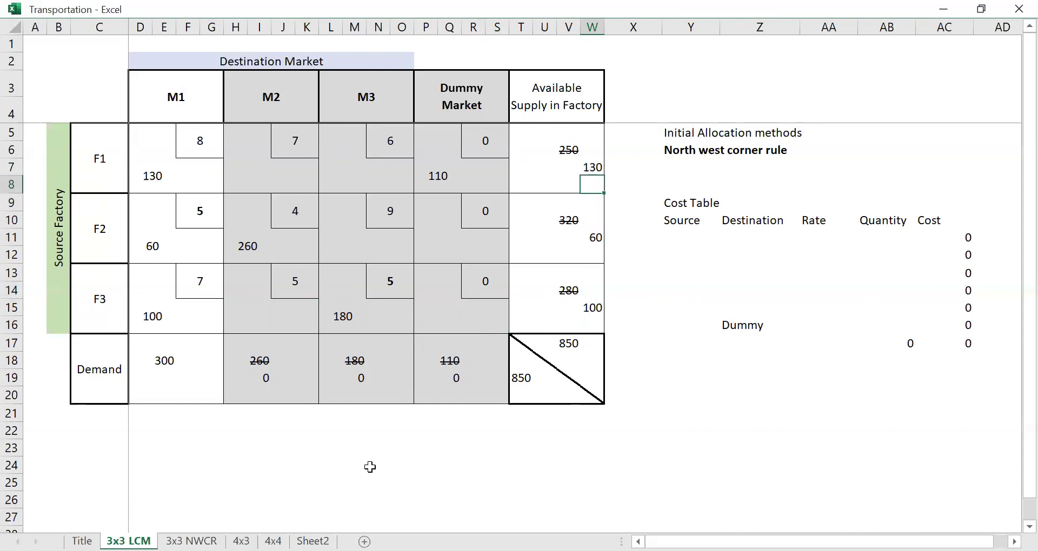
key(ctrl+1)
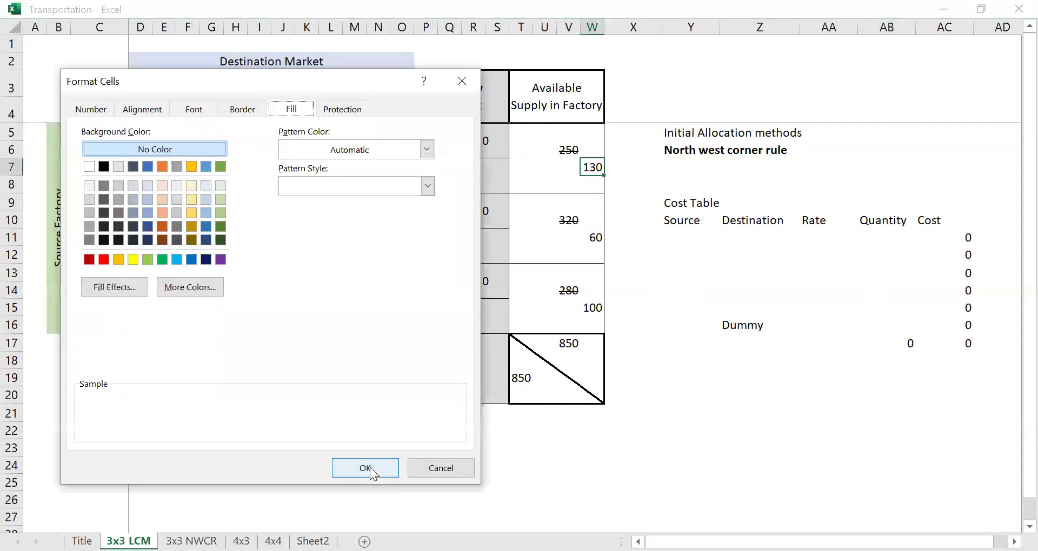
key(ctrl+shift+Tab)
key(ctrl+shift+Tab)
key(alt+k)
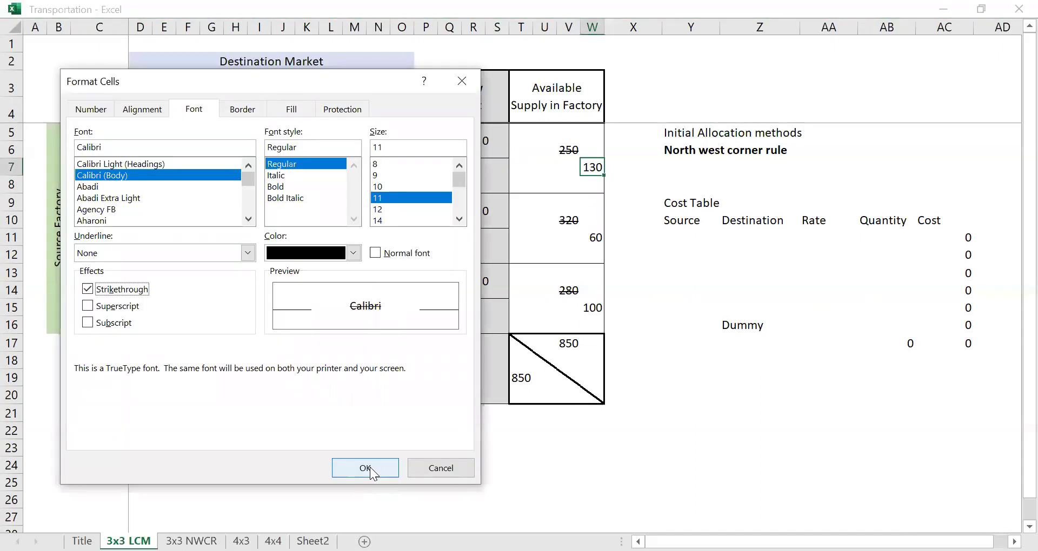
click(365, 468)
- Strike through the remaining supplies of factories F2 in W11 and F3 in W15
key(Down)
key(Down)
key(Down)
key(Down)
key(ctrl+5)
key(Down)
key(Down)
key(Down)
key(Down)
key(ctrl+5)
- Strike through market M1's demand in E18
key(Left)
key(Left)
key(Left)
key(Down)
key(Down)
key(Left)
key(Left)
key(Left)
key(Left)
key(Left)
key(ctrl+5)
key(Down)
key(Down)
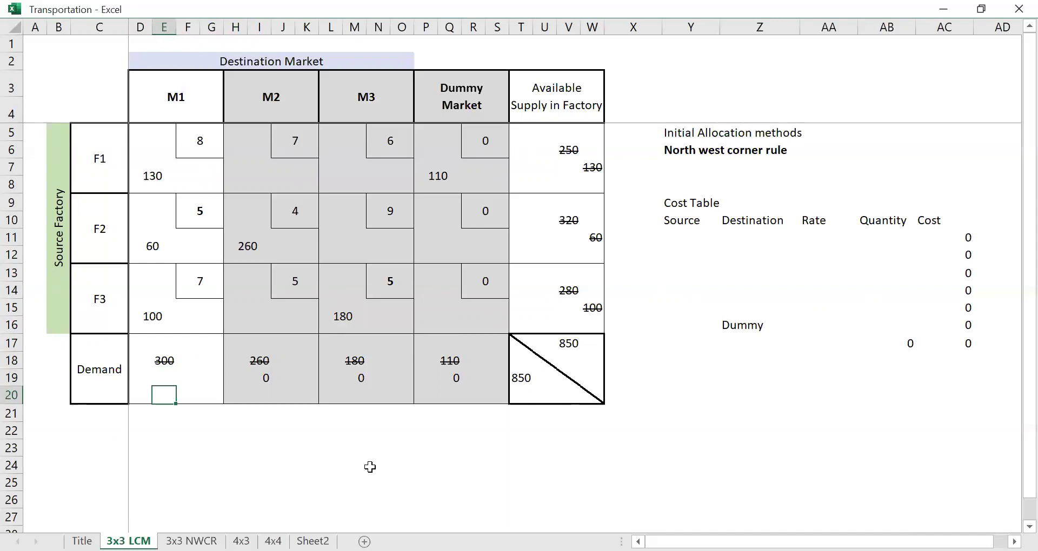
- Enter 0 in W8 as factory F1's remaining supply
key(Up)
key(Up)
key(Up)
key(Up)
key(Up)
key(Right)
key(Right)
key(Right)
key(Right)
key(Right)
key(Right)
key(Right)
key(Right)
key(Right)
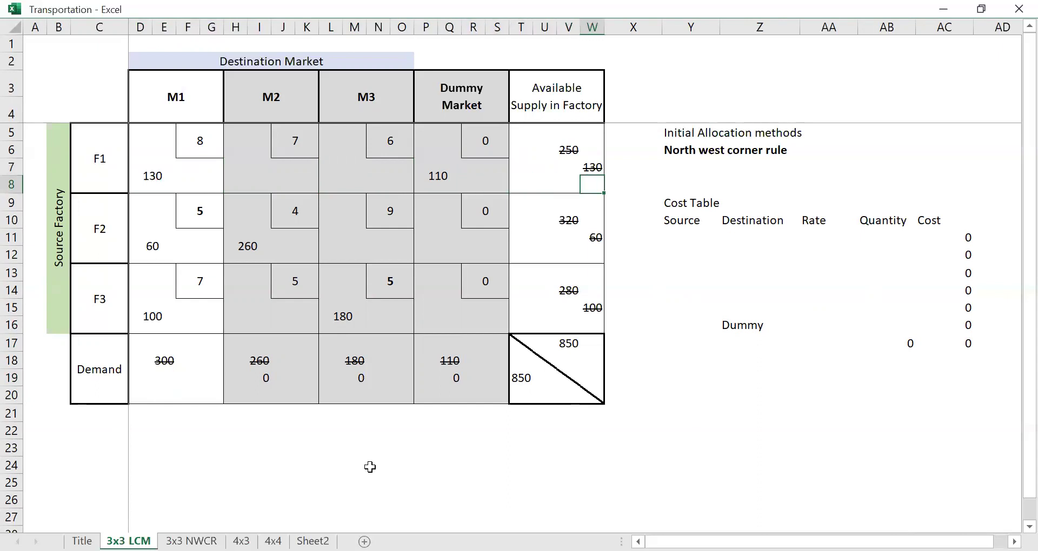
text(0)
key(Return)
- Enter 0 as the remaining supply of factory F2 in W12 and factory F3 in W16
key(Down)
key(Down)
key(Down)
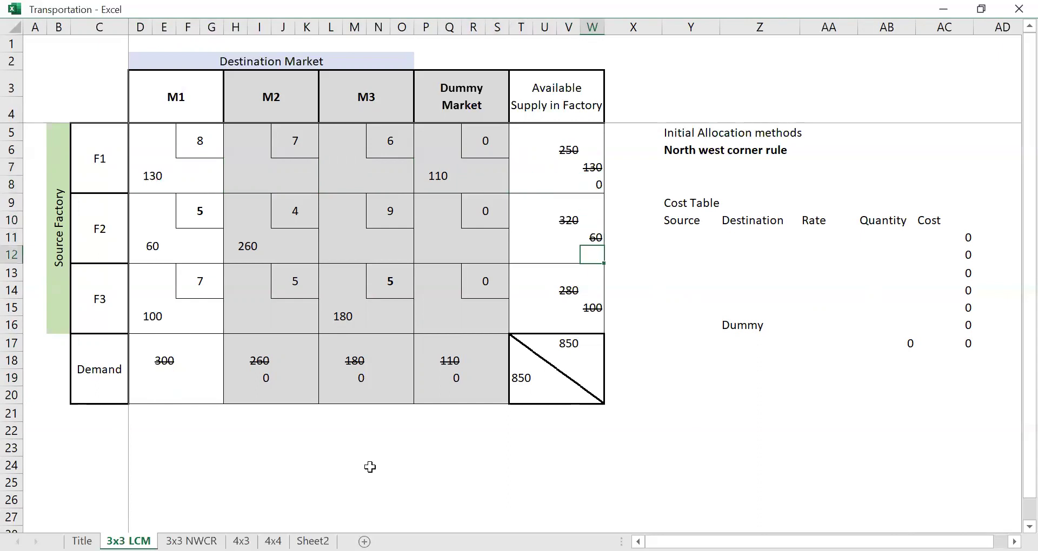
text(0)
key(Return)
key(Down)
key(Down)
key(Down)
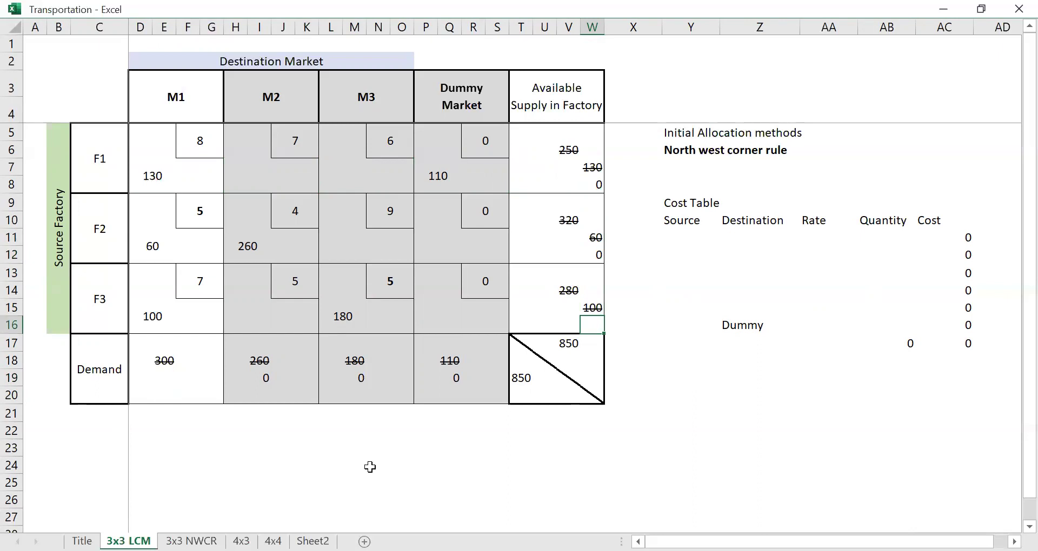
text(0)
key(Return)
- Enter 170 in E19 as market M1's remaining demand
key(Down)
key(Left)
key(Left)
key(Left)
key(Left)
key(Left)
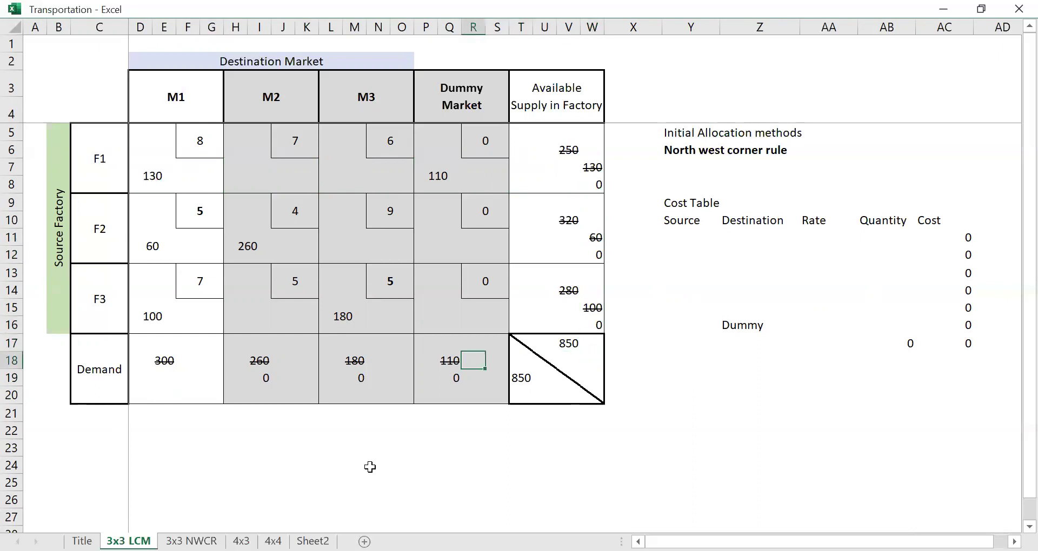
key(Left)
key(Left)
key(Left)
key(Down)
key(Left)
key(Left)
key(Left)
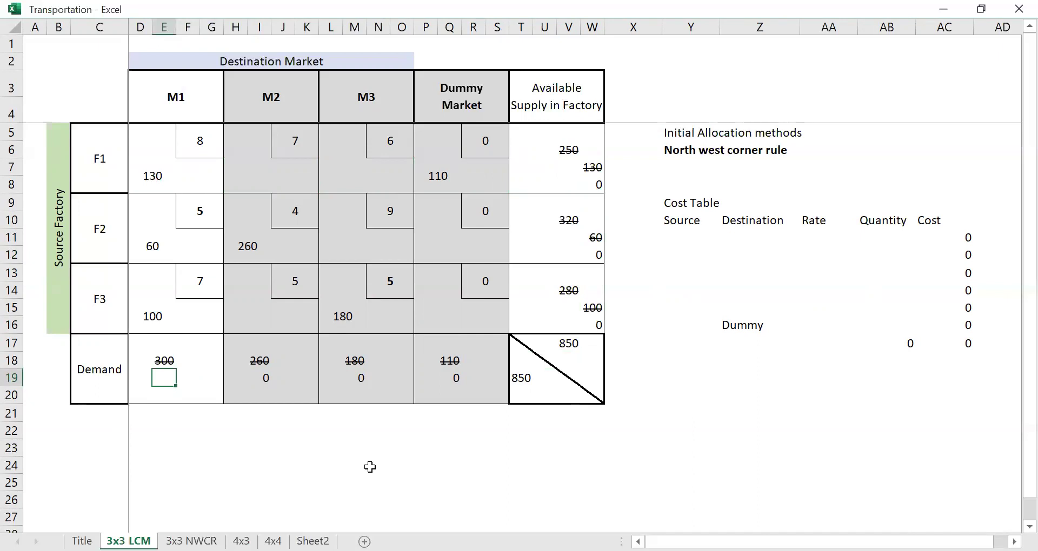
text(170)
key(Return)
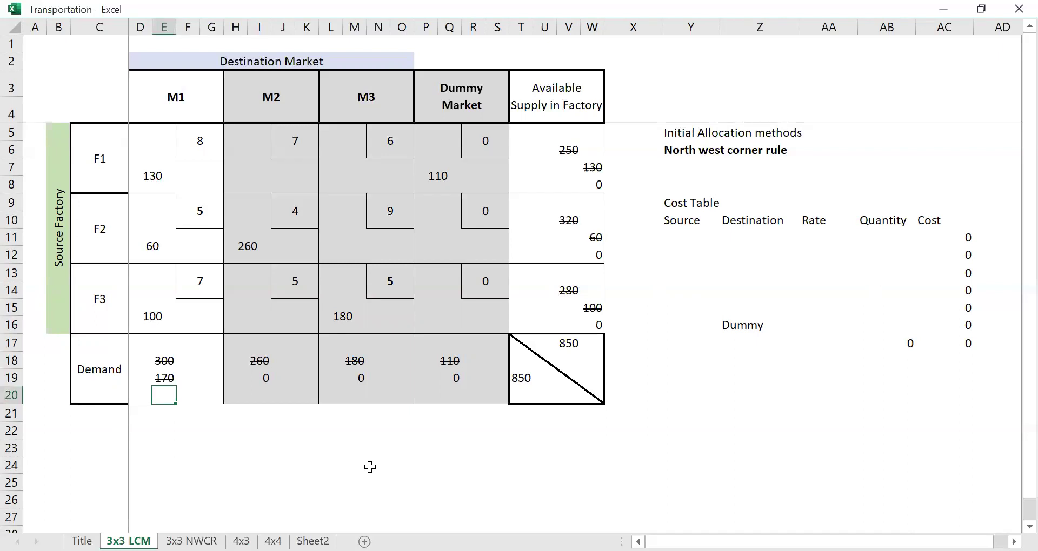
- Correct factory F1's struck-through remaining supply in W7 to 140
key(Up)
key(Up)
key(Up)
key(Up)
key(Up)
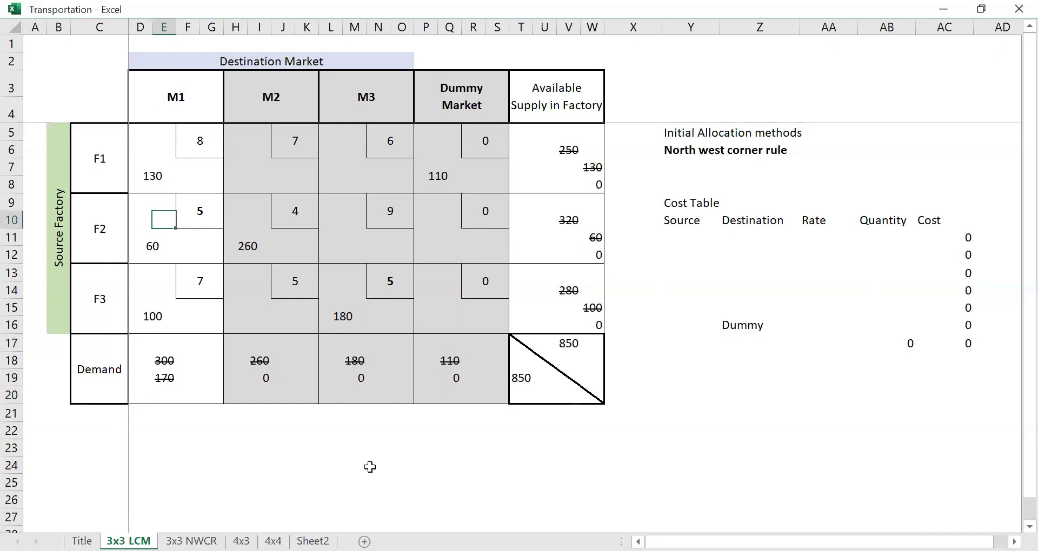
key(Right)
key(Right)
key(Right)
key(Right)
key(Right)
key(Right)
key(Up)
key(Up)
key(Down)
key(Right)
key(Right)
key(Right)
key(Right)
key(Right)
key(Right)
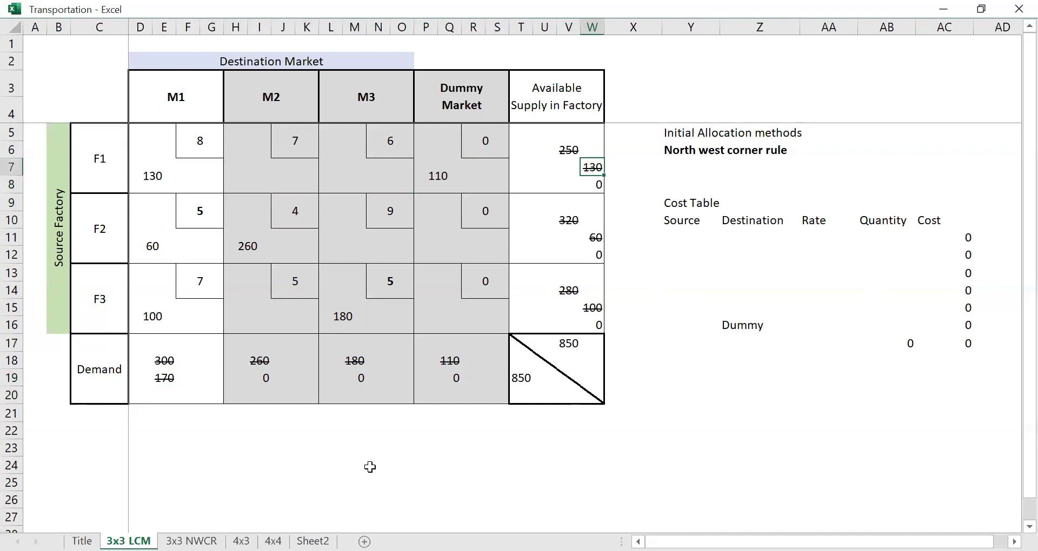
text(140)
key(Return)
- Change the F1–M1 allocation in D7 to 140
key(Up)
key(Left)
key(Left)
key(Left)
key(Left)
key(Left)
key(Left)
key(Left)
key(Left)
key(Left)
key(Left)
key(Left)
key(Left)
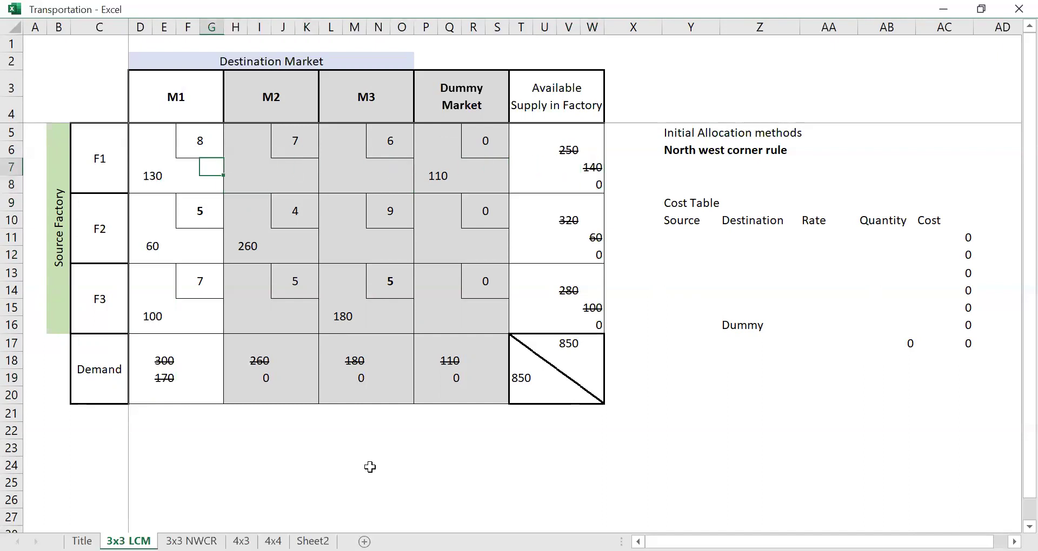
text(140)
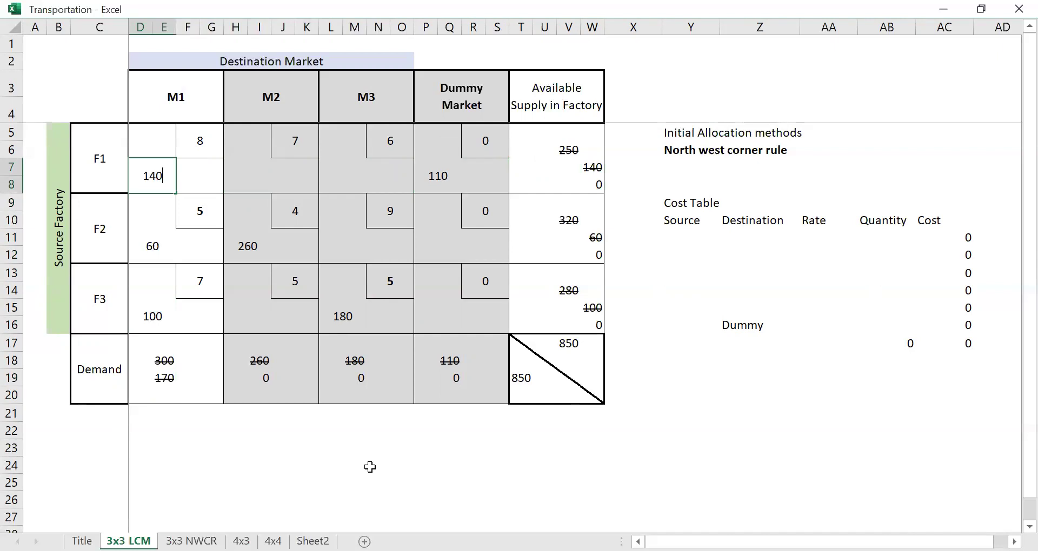
key(Return)
- Correct market M1's remaining demand in E19 to 160
key(Down)
key(Down)
key(Down)
key(Down)
key(Down)
key(Down)
key(Down)
key(Down)
key(Down)
key(Down)
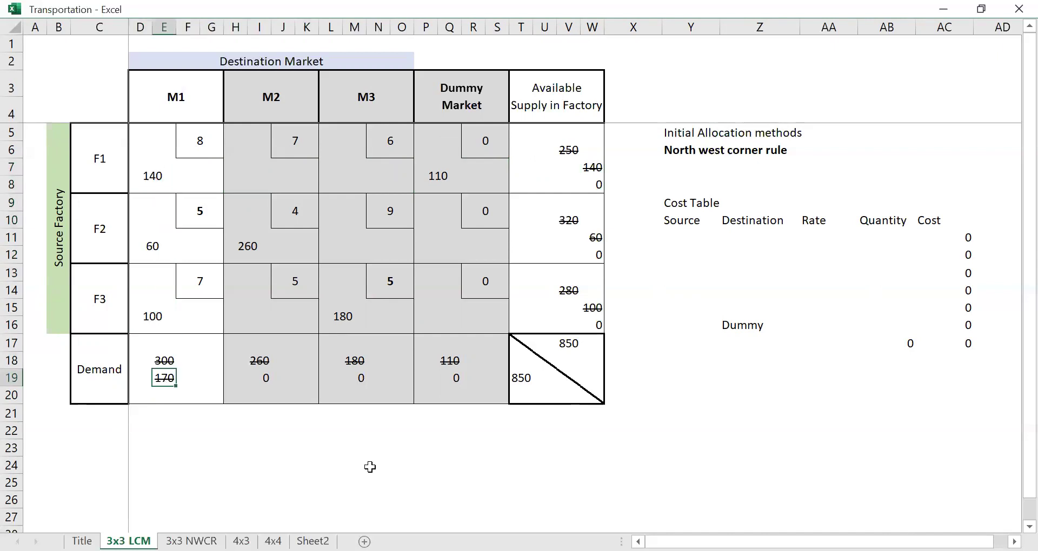
text(1)
text(30)
key(BackSpace)
key(BackSpace)
text(60)
key(Return)
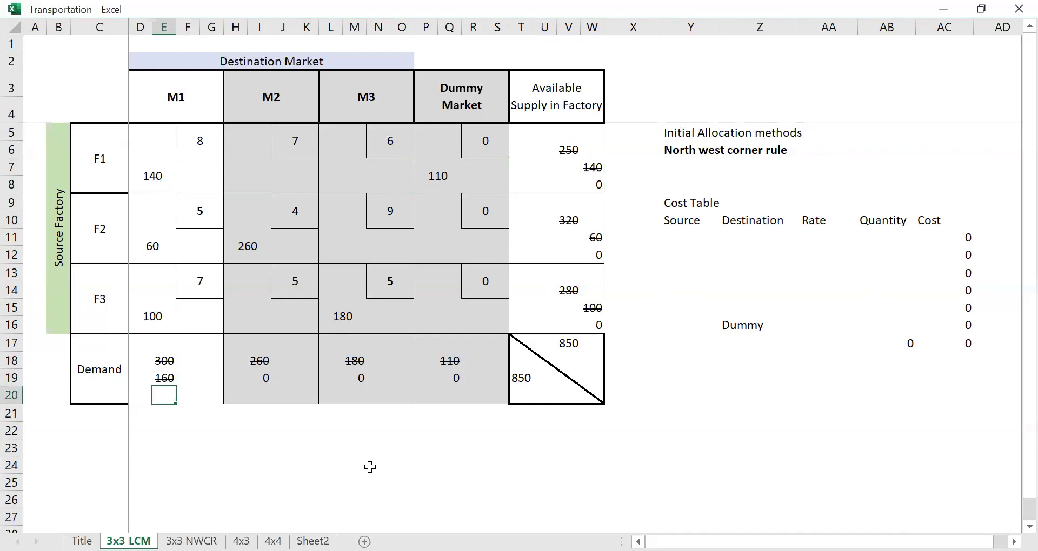
- Enter 100 in E20 as M1's demand left after the F2 allocation
text(100)
key(Return)
key(Up)
key(Right)
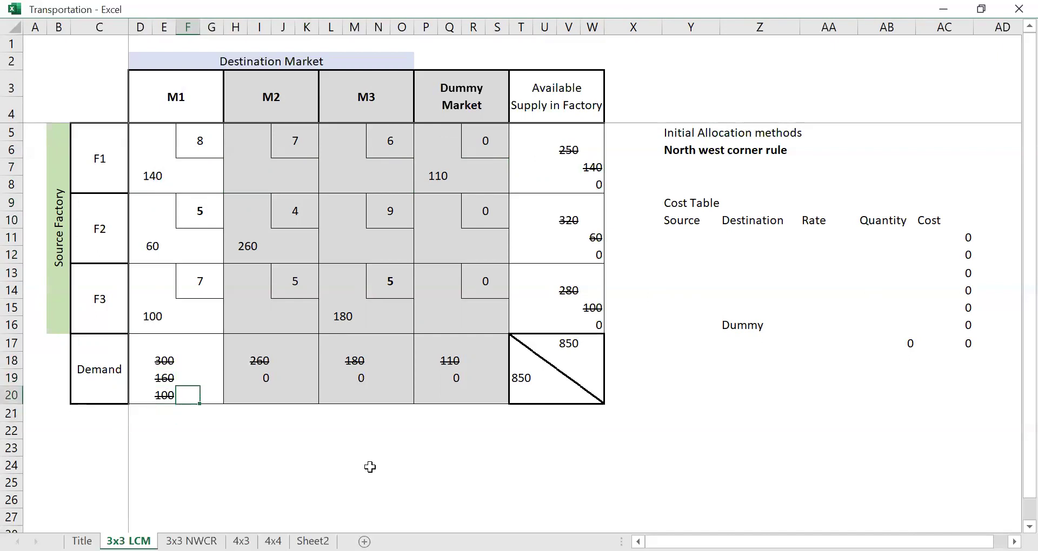
- Enter 0 in F20 as market M1's remaining demand
text(0)
key(Return)
- Fill row 11 of the cost table with source F1, destination M1, rate 8 and quantity 140
key(Up)
key(Right)
key(Right)
key(Right)
key(Right)
key(Right)
key(Right)
key(Right)
key(Right)
key(Right)
key(Right)
key(Right)
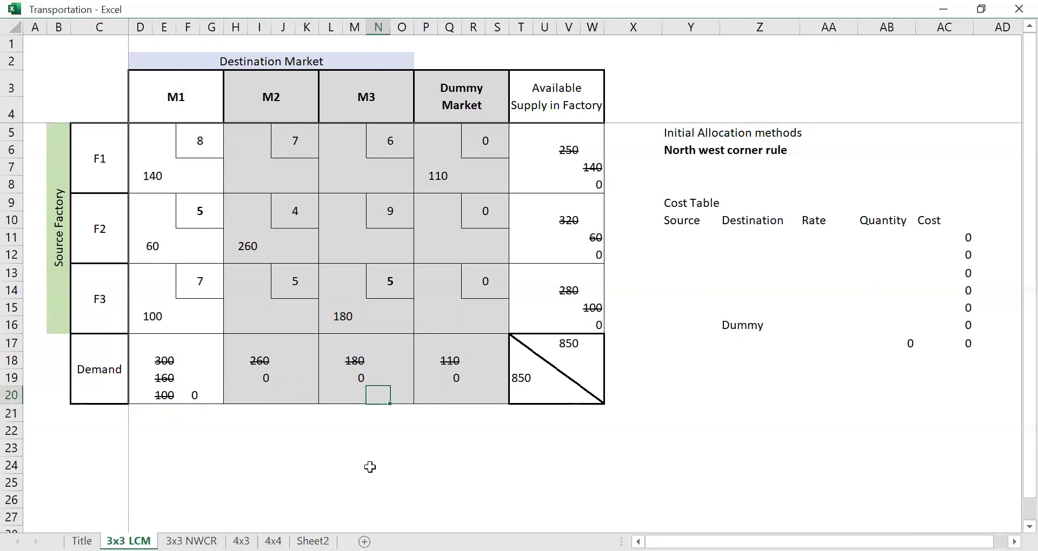
key(Right)
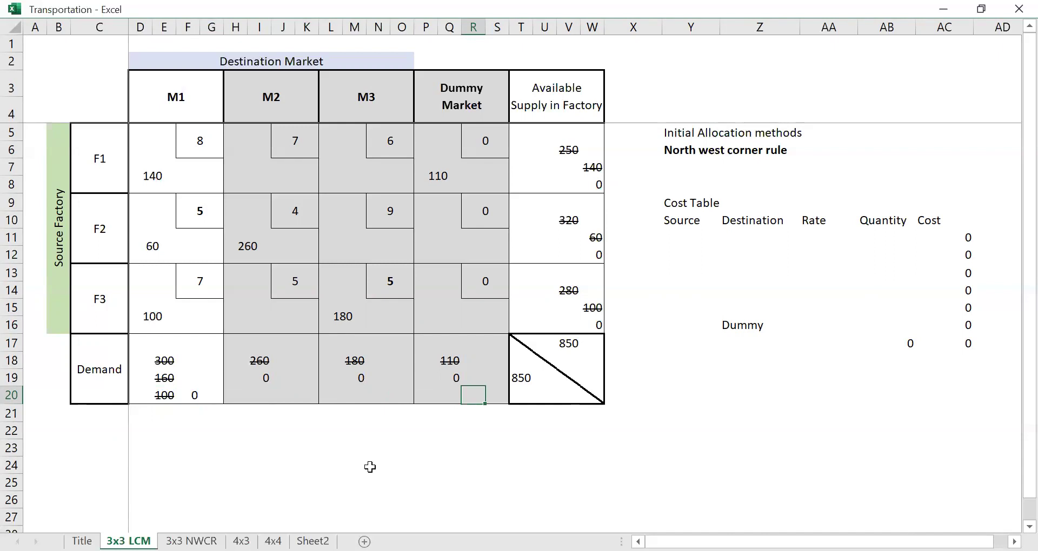
key(Right)
key(Right)
key(Right)
key(Right)
key(Right)
key(Right)
key(Right)
key(Right)
key(Up)
key(Up)
key(Up)
key(Up)
key(Up)
key(Up)
key(Left)
key(Up)
key(Up)
key(Up)
key(Up)
key(Down)
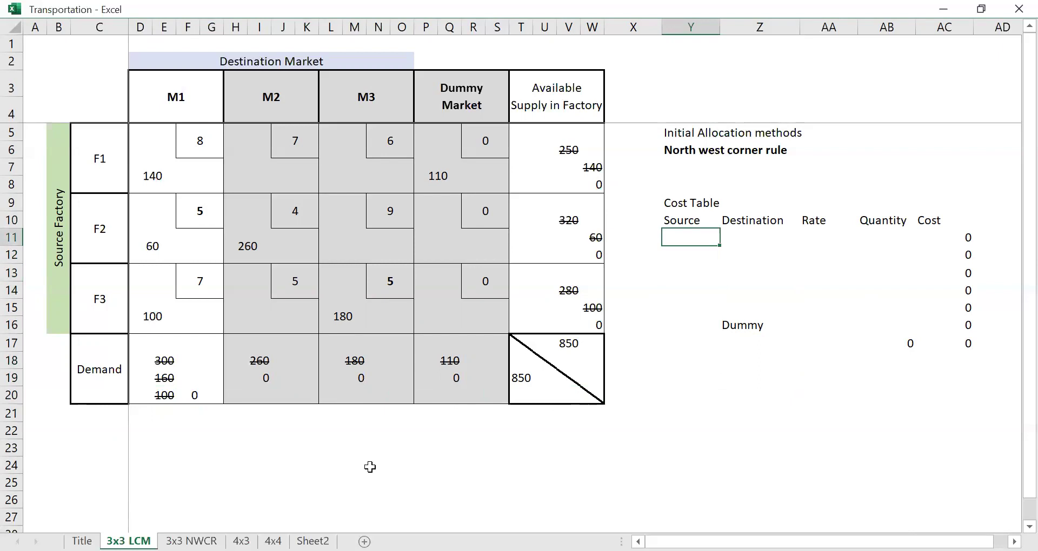
text(F1)
key(Return)
key(Up)
key(Right)
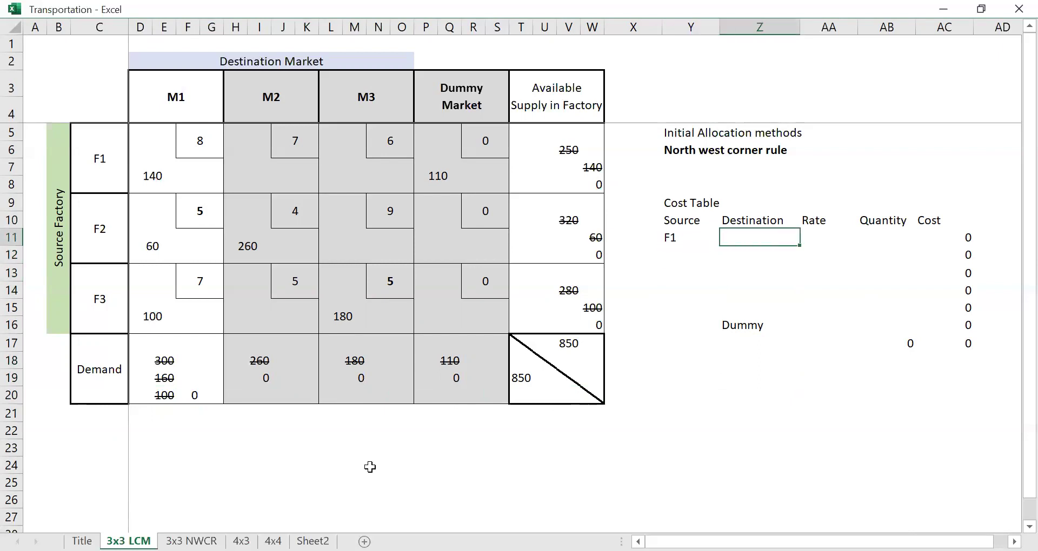
text(M1)
key(Tab)
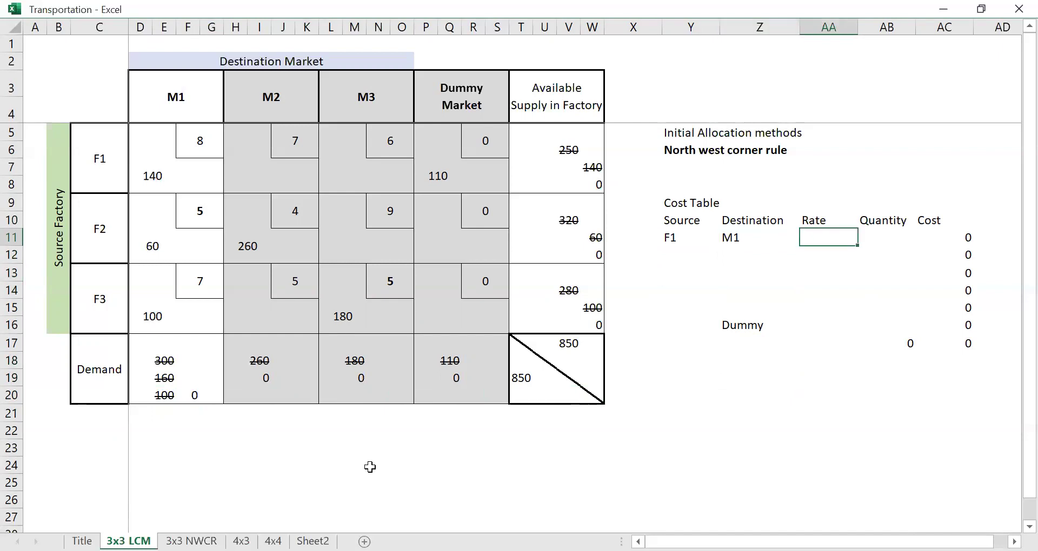
text(8)
key(Tab)
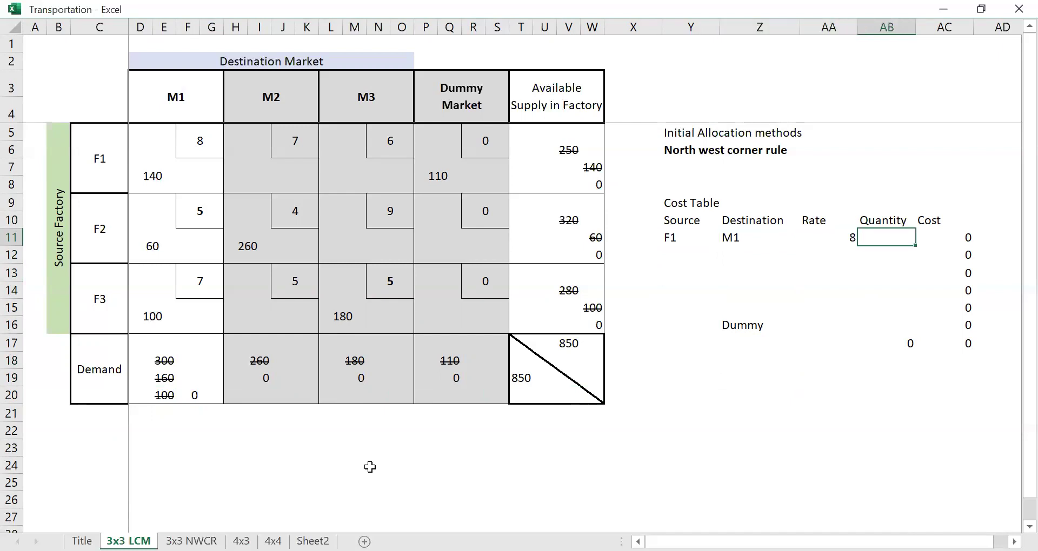
text(140)
key(Return)
- Fill row 12 of the cost table with destination Dummy, rate 0 and quantity 110 for F1
key(Left)
key(Left)
key(Left)
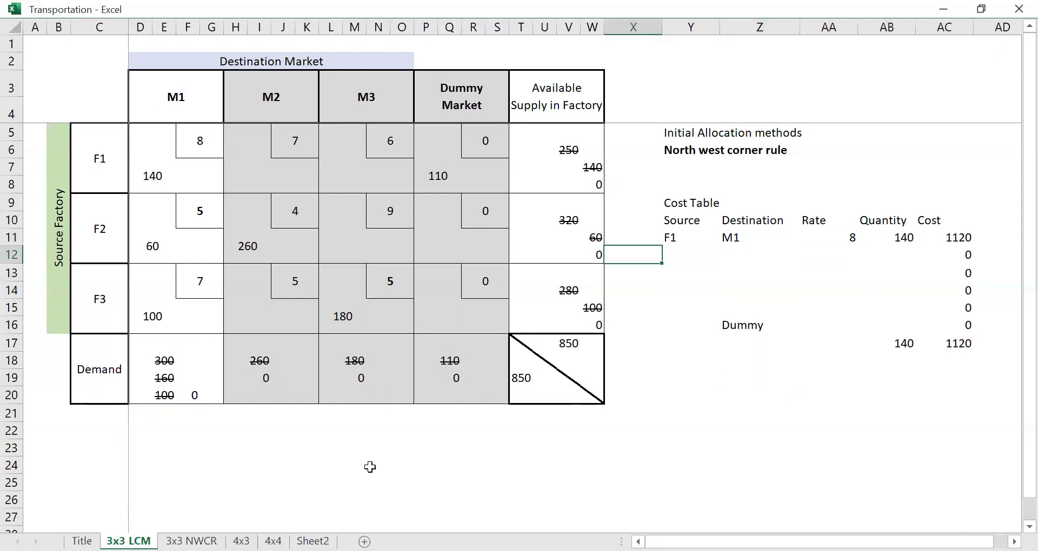
key(Right)
key(Right)
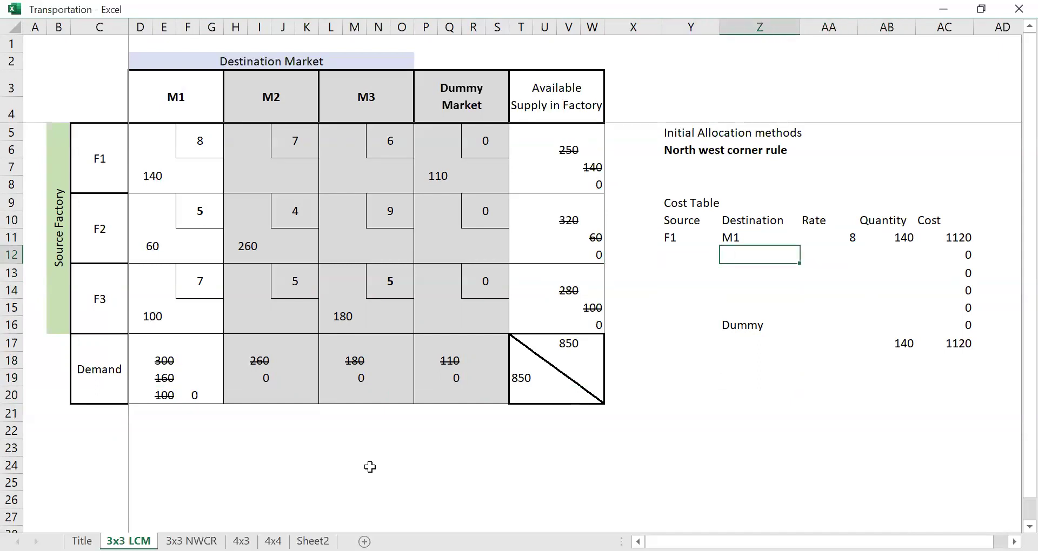
text(Dummy)
key(Tab)
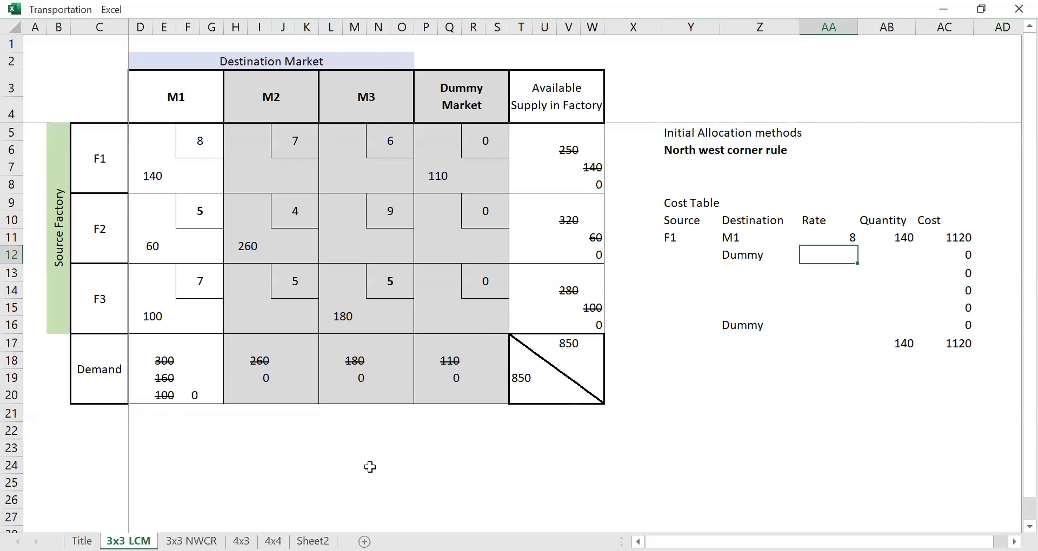
text(1)
key(BackSpace)
text(0)
key(BackSpace)
text(0)
key(Tab)
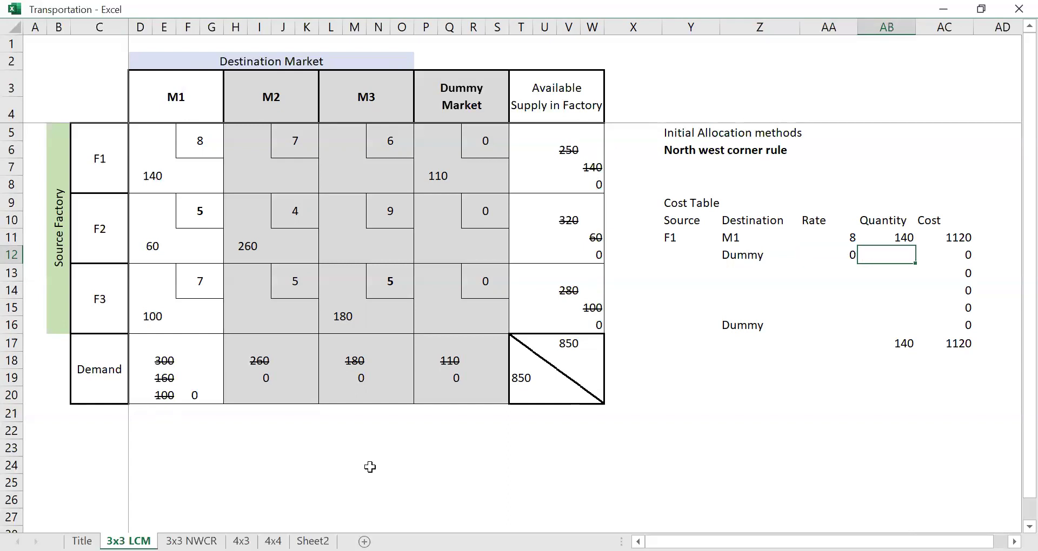
text(119)
key(Return)
key(Up)
key(Right)
key(Right)
text(110)
key(Return)
- Clear the leftover Dummy destination in Z16 of the cost table
key(Return)
key(Return)
key(Return)
key(Left)
key(Left)
key(Delete)
- Enter source F2 in Y13 with destinations M1 in Z13 and M2 in Z14
key(Up)
key(Up)
key(Up)
key(Left)
text(F2)
key(Tab)
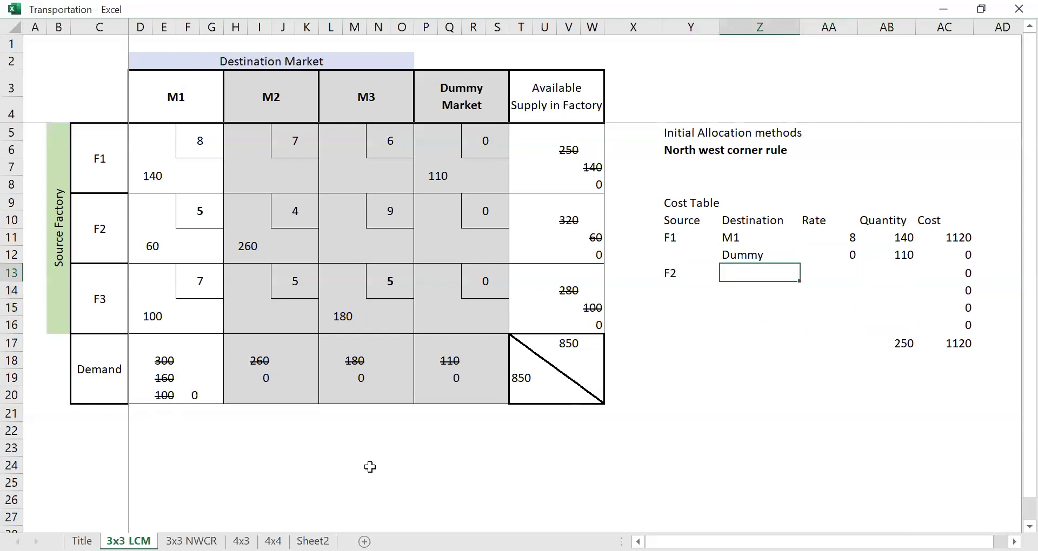
text(M1)
key(Return)
text(M2)
key(Up)
- Enter F2's rates 5 for M1 and 4 for M2, with quantities 60 and 260 respectively
key(Right)
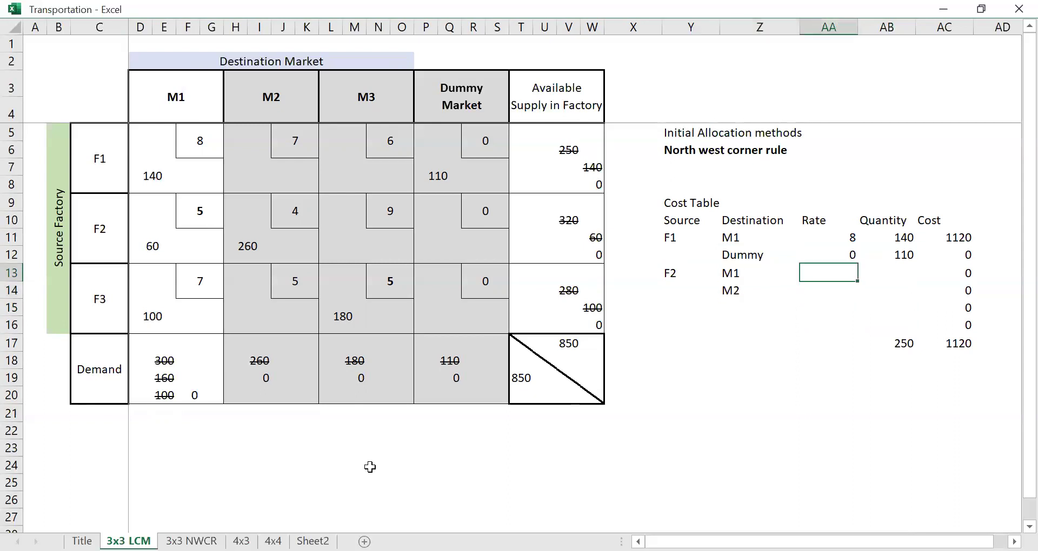
text(5)
key(Return)
text(4)
key(Up)
key(Right)
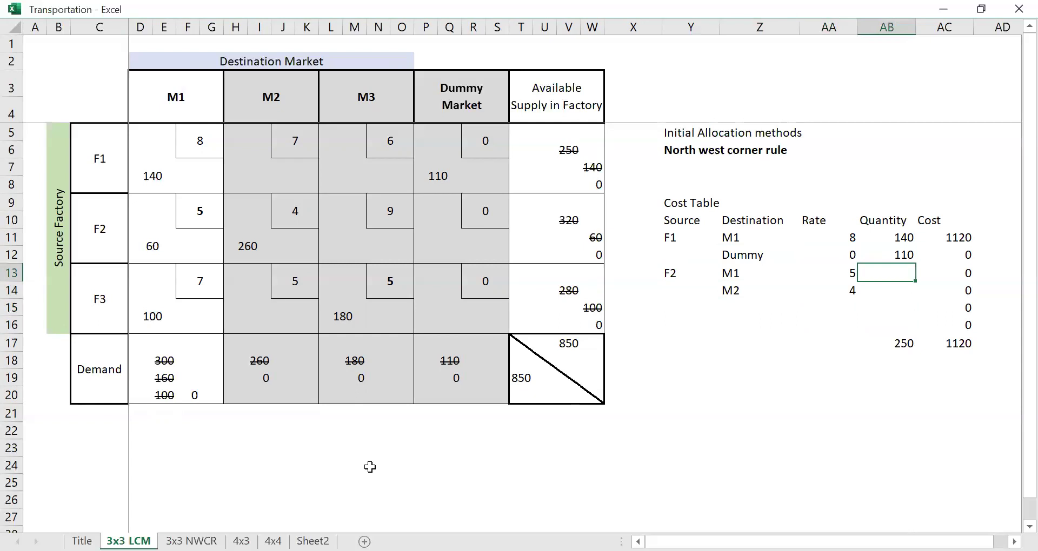
text(60)
key(Return)
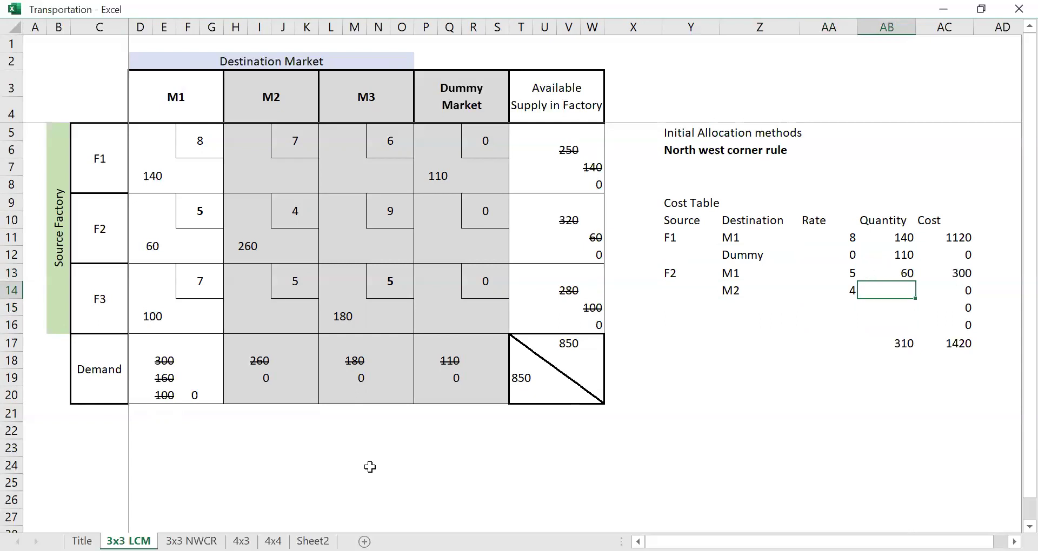
text(260)
key(Return)
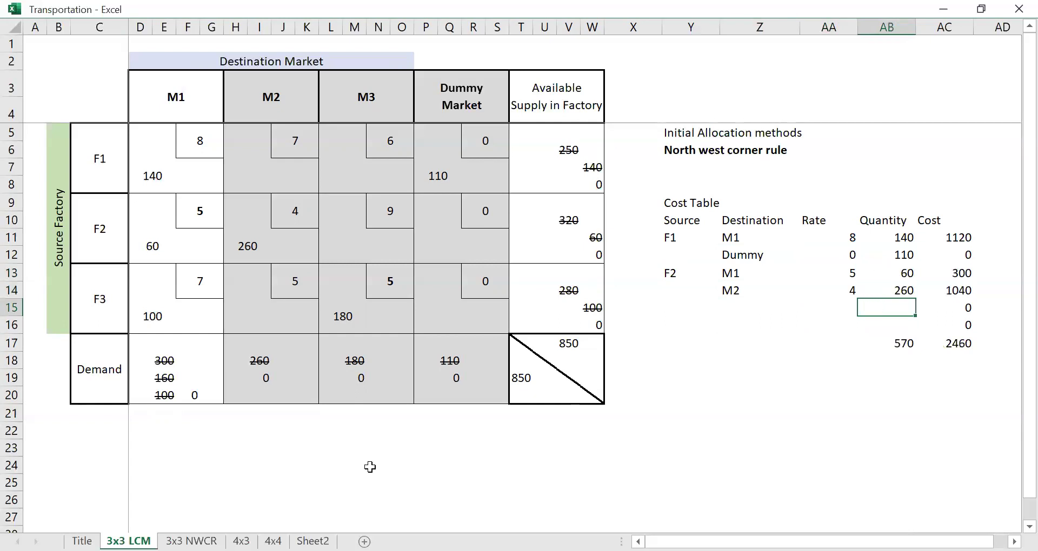
- Enter source F3 in Y15 with destinations M1 in Z15 and M3 in Z16
key(Left)
key(Left)
key(Left)
key(Left)
key(Right)
text(F)
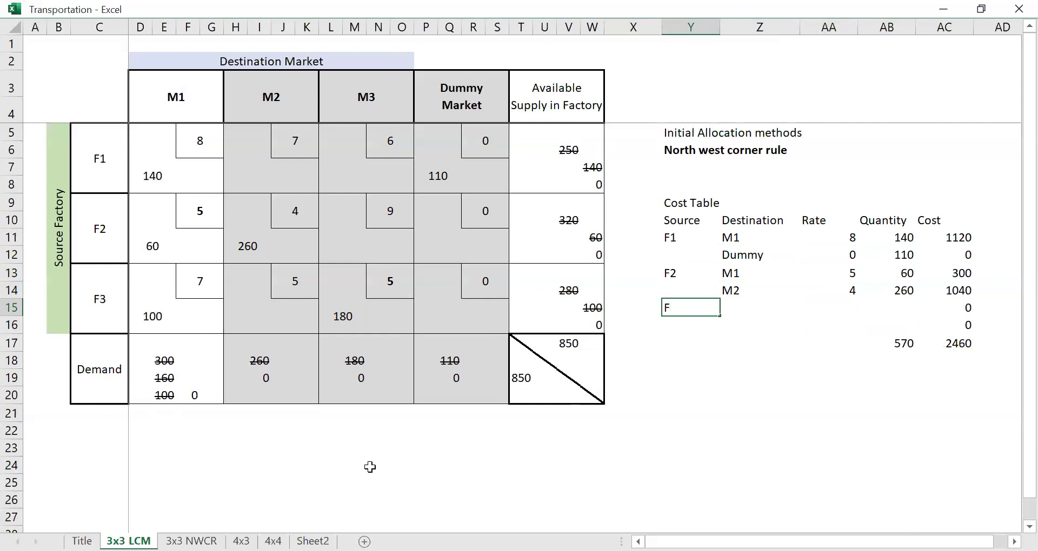
text(3)
key(Tab)
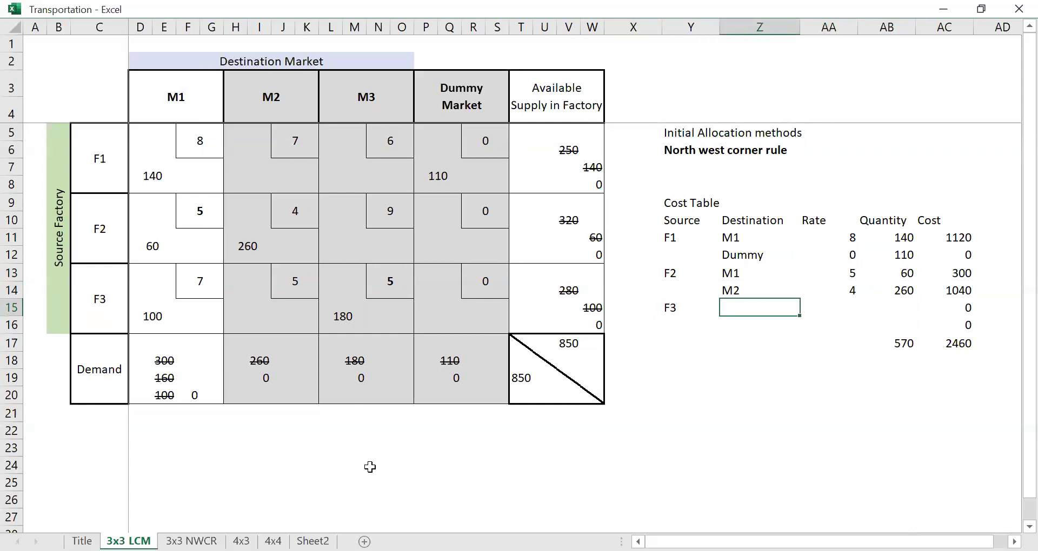
text(M1)
key(Return)
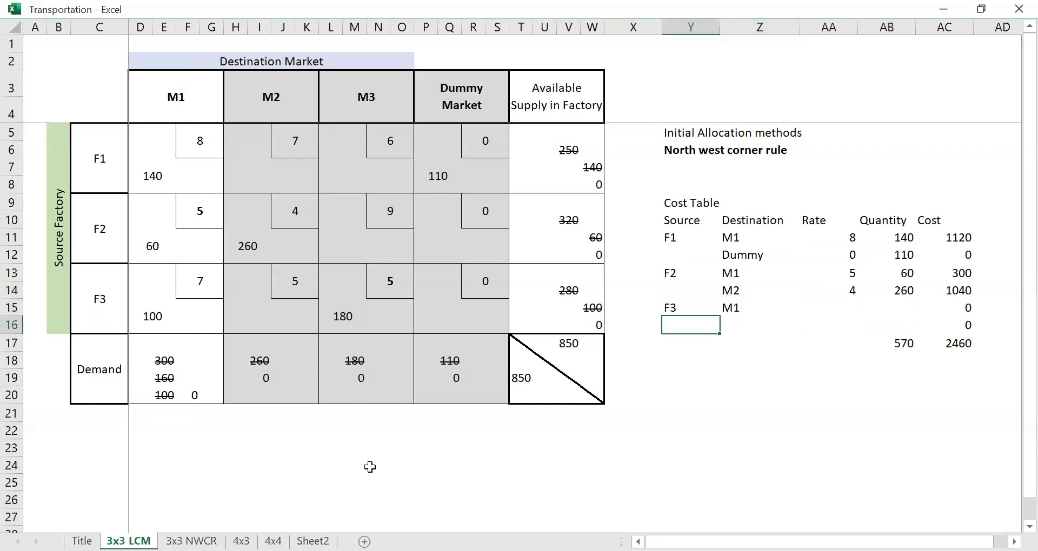
text(M)
key(BackSpace)
key(Tab)
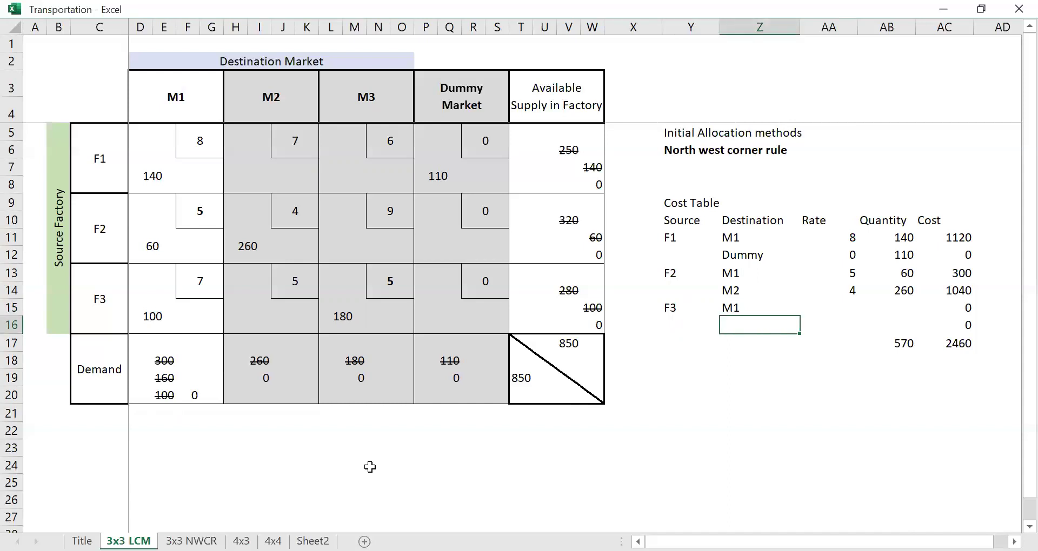
text(M3)
key(Tab)
- Enter F3's rates in the cost table as 7 for M1 and 5 for M3
key(Up)
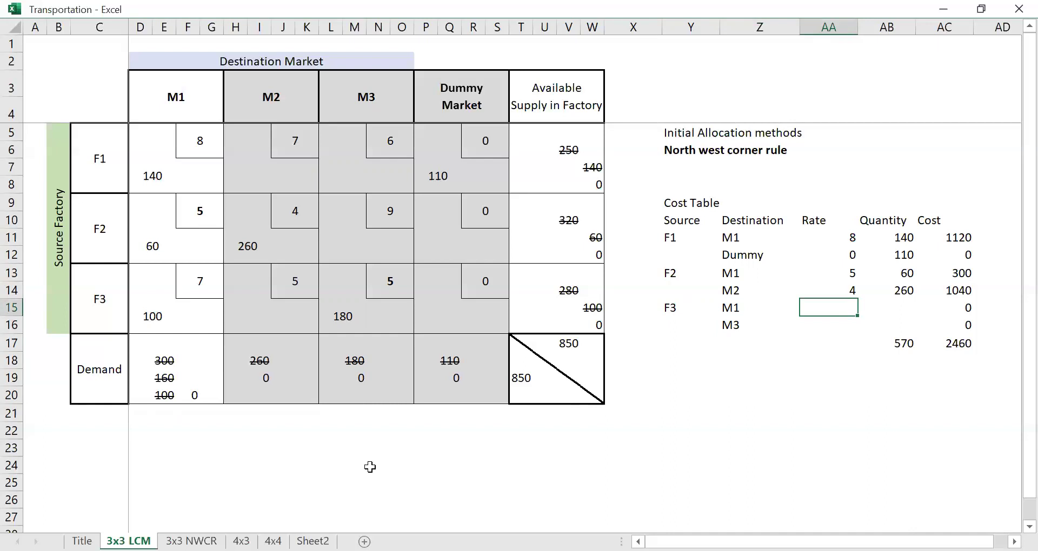
text(7)
key(Return)
text(6)
key(Return)
key(Up)
key(F2)
key(BackSpace)
text(5)
key(Return)
- Enter F3's quantities as 100 for M1 and 180 for M3, and check the quantity and cost totals
key(Up)
key(Up)
key(Right)
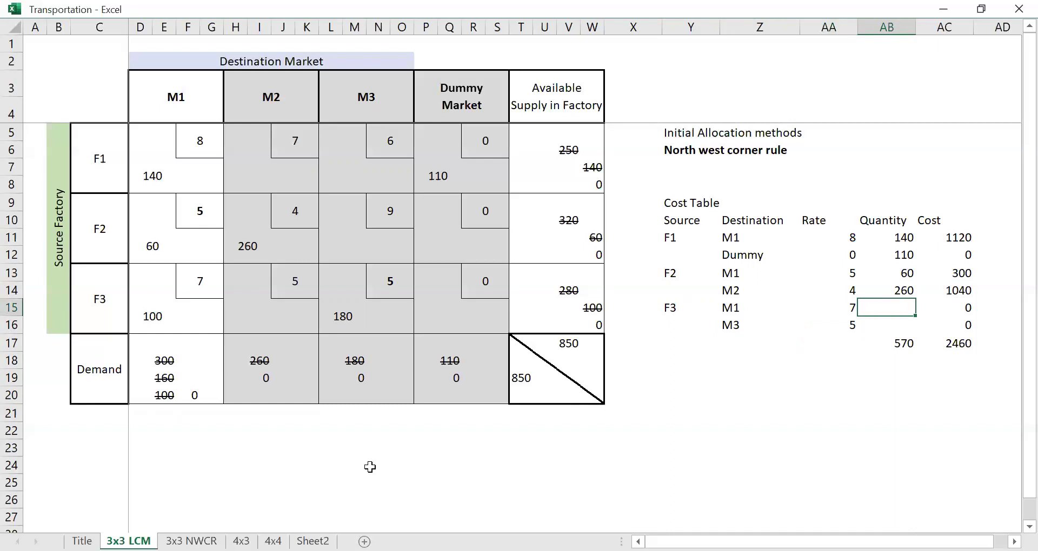
text(100)
key(Return)
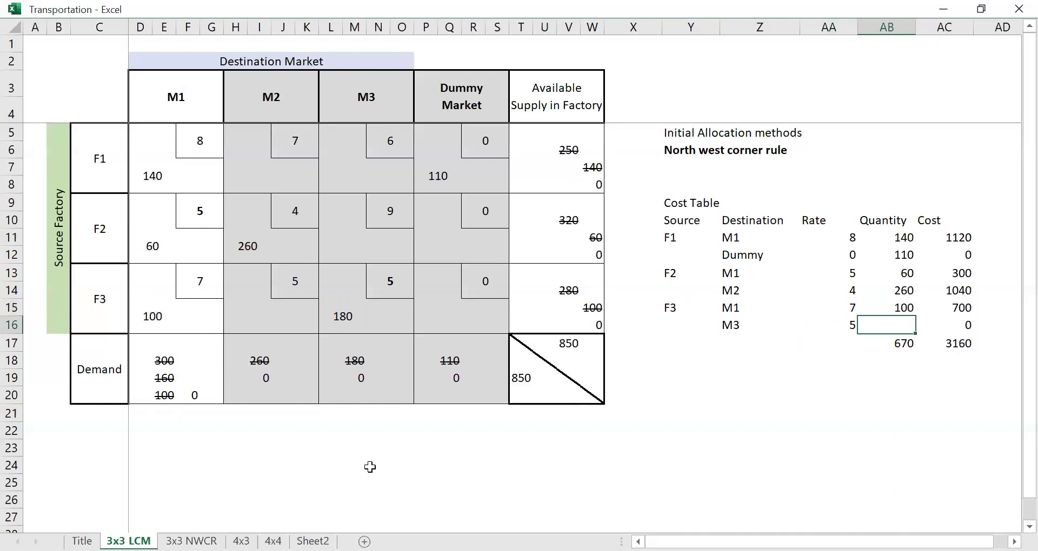
text(180)
key(Return)
key(Right)
key(Left)
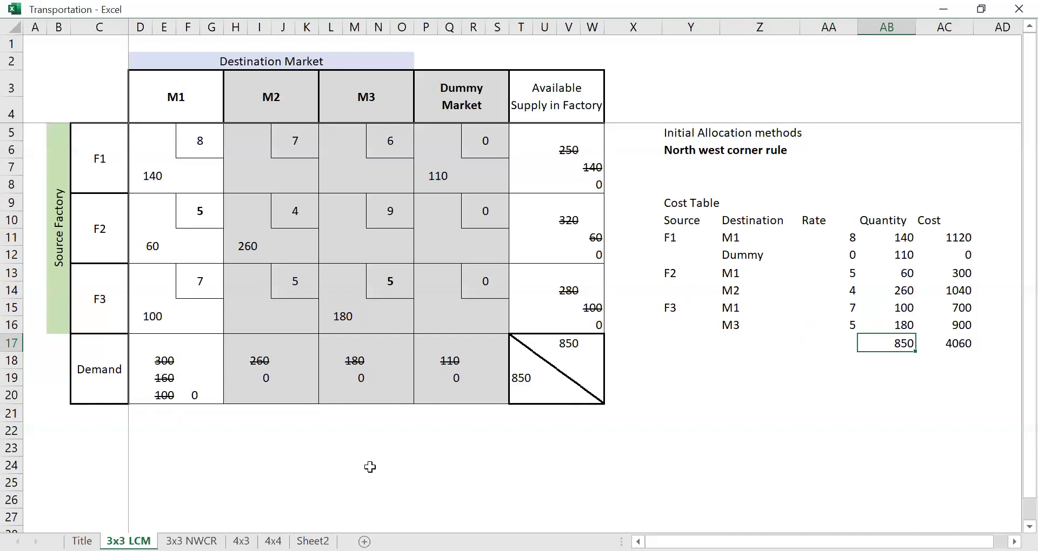
key(Right)
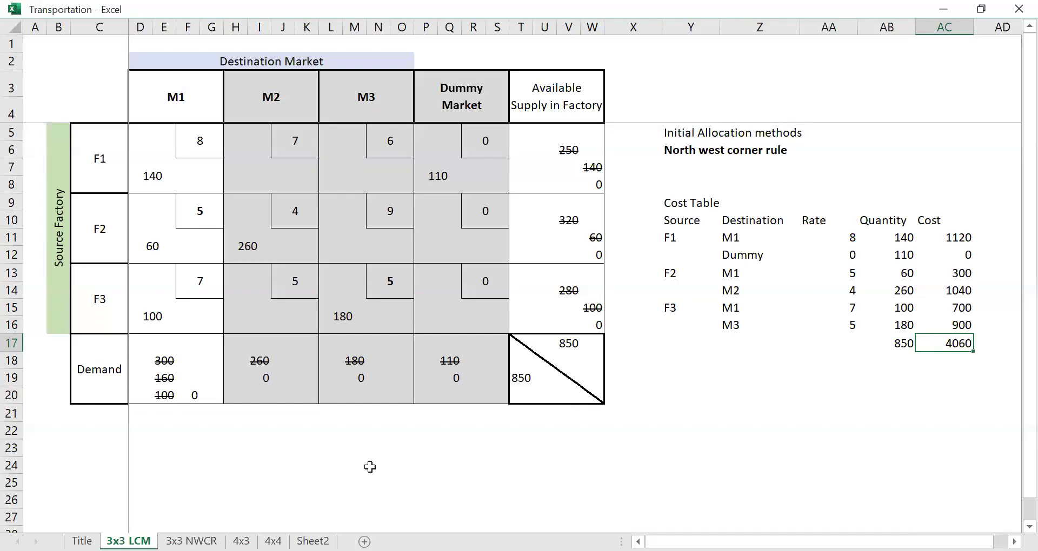
- Make the total cost in AC17 of the 3x3 NWCR sheet bold, and review that sheet's cost table
key(ctrl+Page_Down)
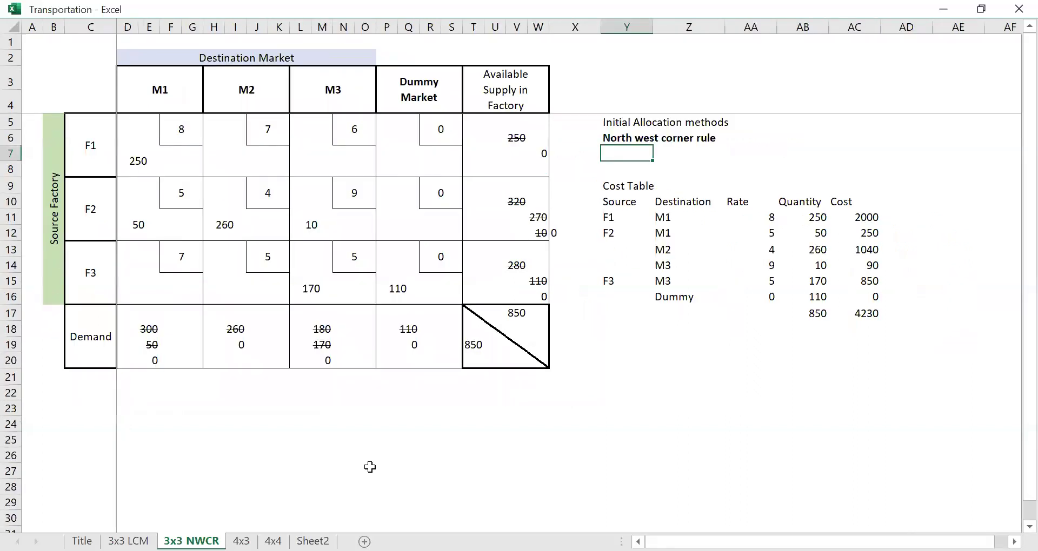
key(Right)
key(Right)
key(Right)
key(Right)
key(ctrl+Down)
key(ctrl+Down)
scroll(370, 468, down, 4)
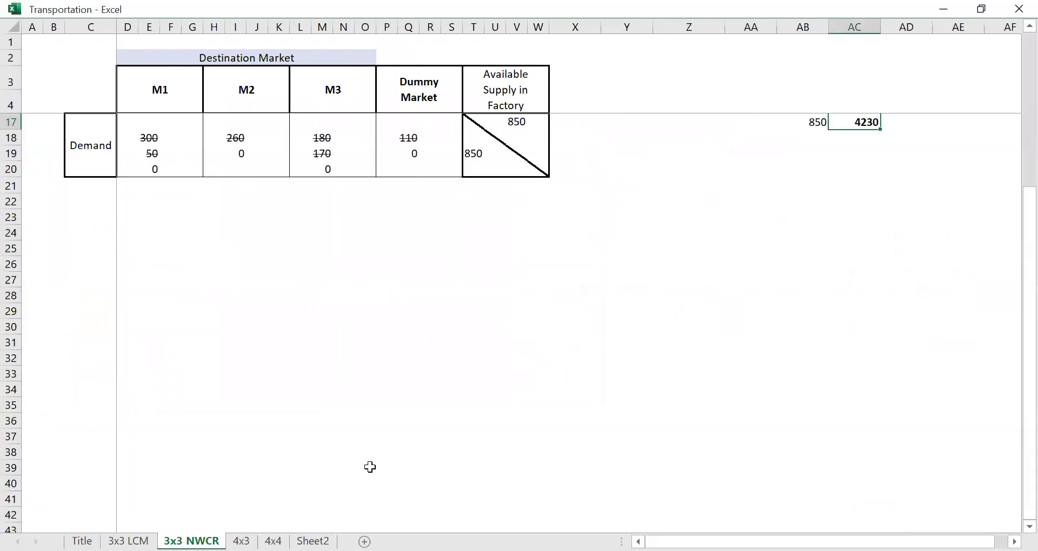
key(Up)
key(Up)
key(Up)
key(Up)
key(Up)
key(Up)
key(Up)
key(Up)
key(Up)
key(Up)
key(Up)
key(Up)
key(Up)
key(Up)
key(Up)
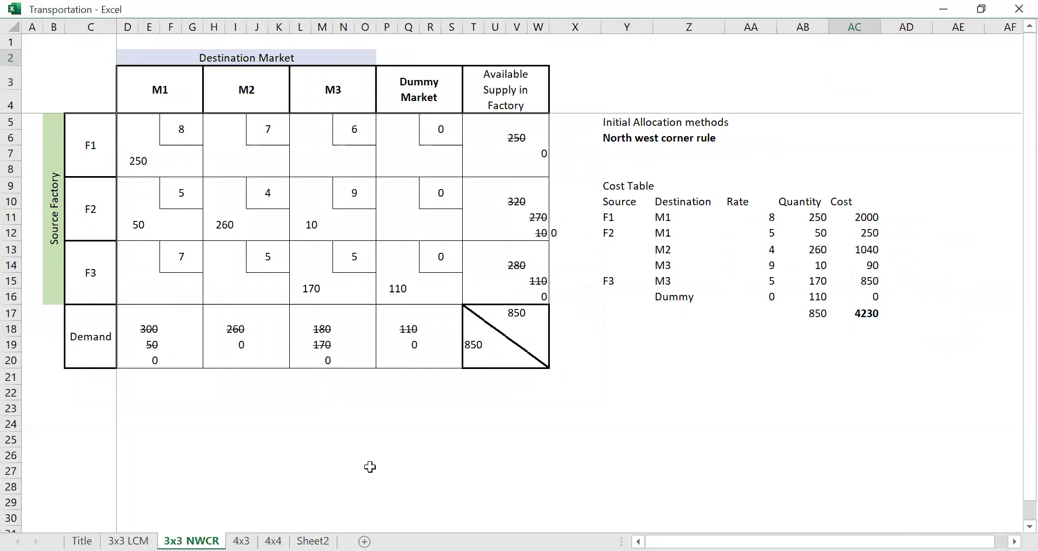
- Return to the 3x3 LCM sheet and make its total cost in AC17 bold
key(ctrl+Page_Up)
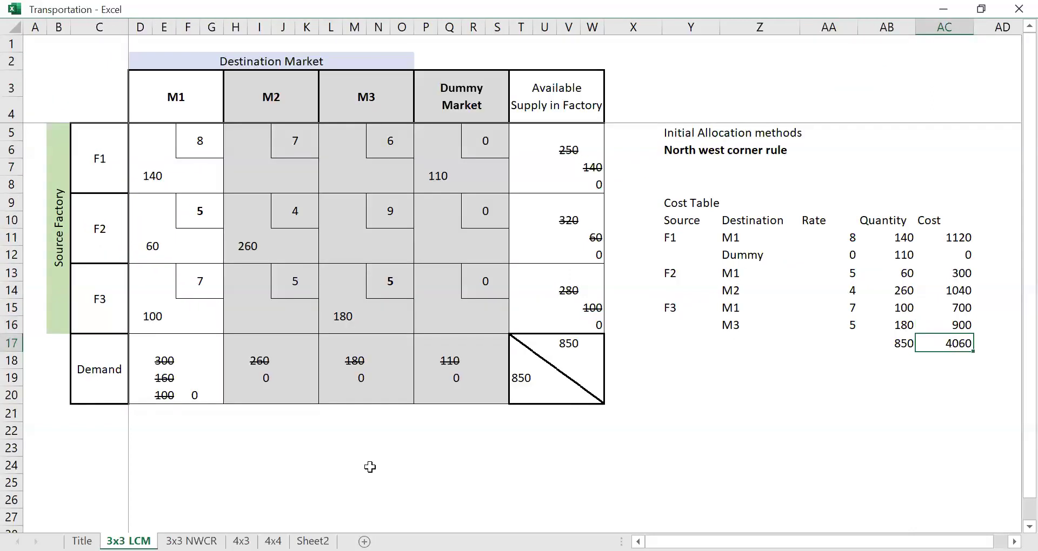
key(ctrl+b)
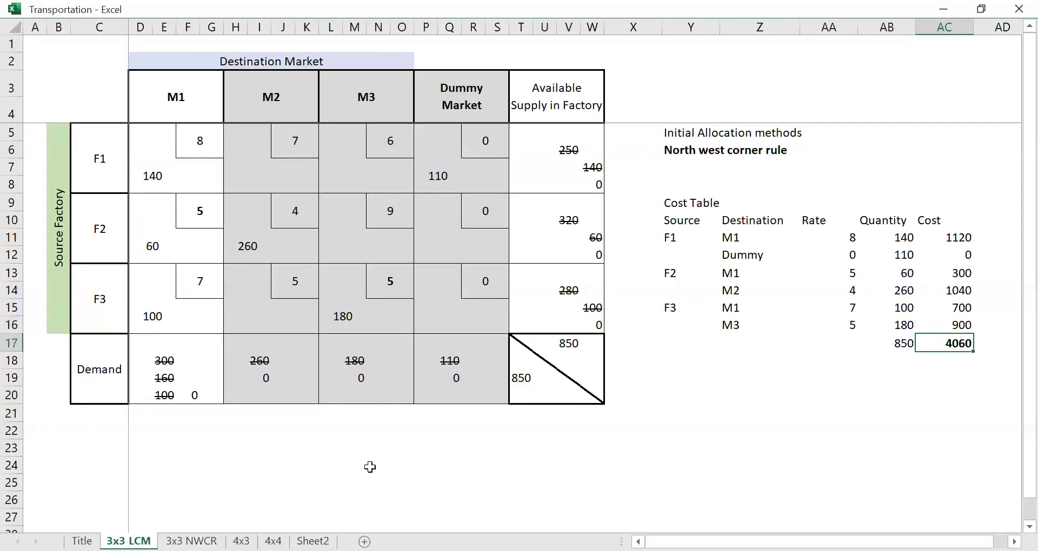